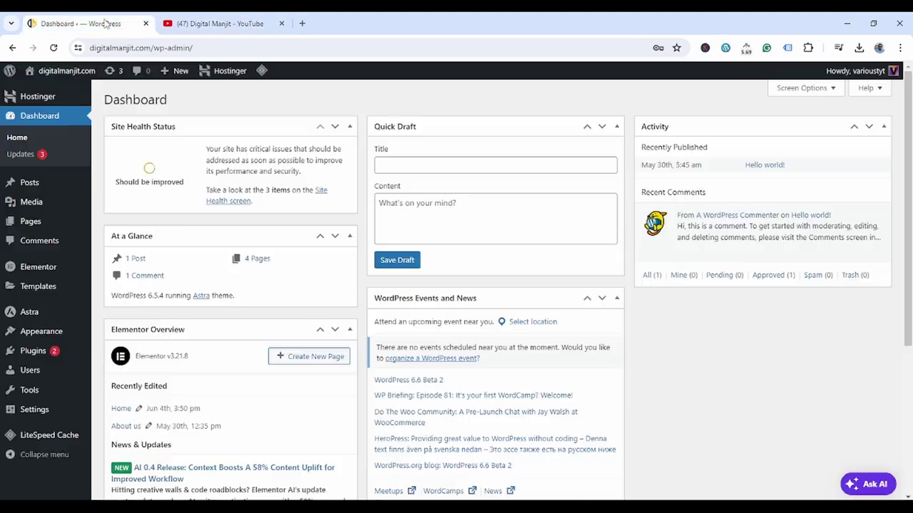
# Go to google.com in the YouTube tab, search for "tag manager" and open the Google Tag Manager site
pyautogui.click(78, 24)
pyautogui.click(238, 27)
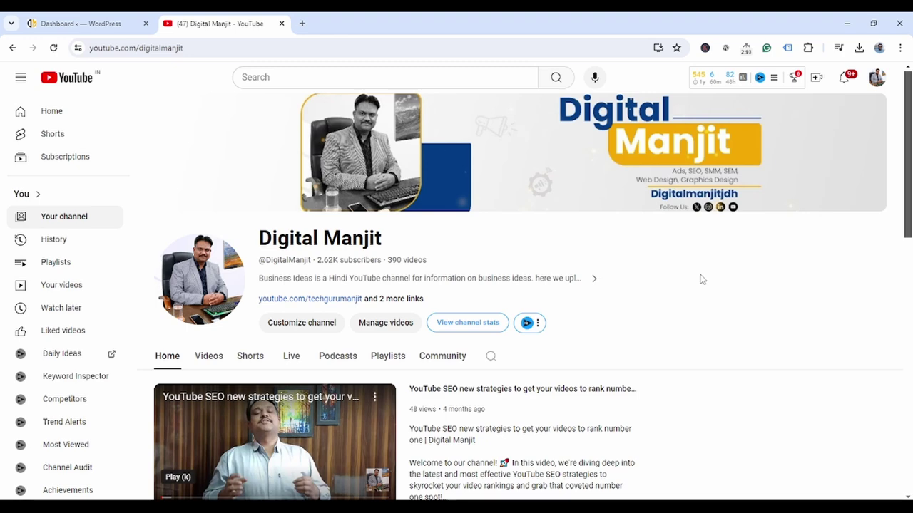
pyautogui.click(339, 45)
pyautogui.write('google.com')
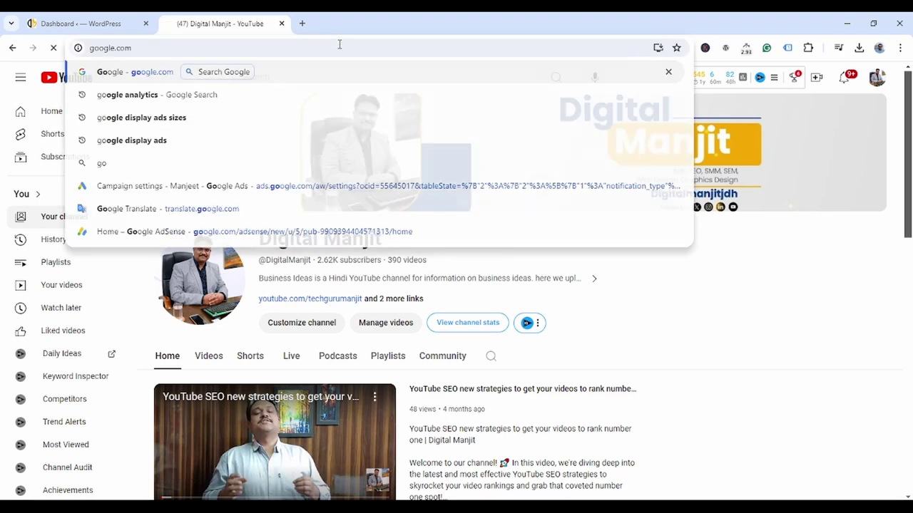
pyautogui.press('Return')
pyautogui.write('tag')
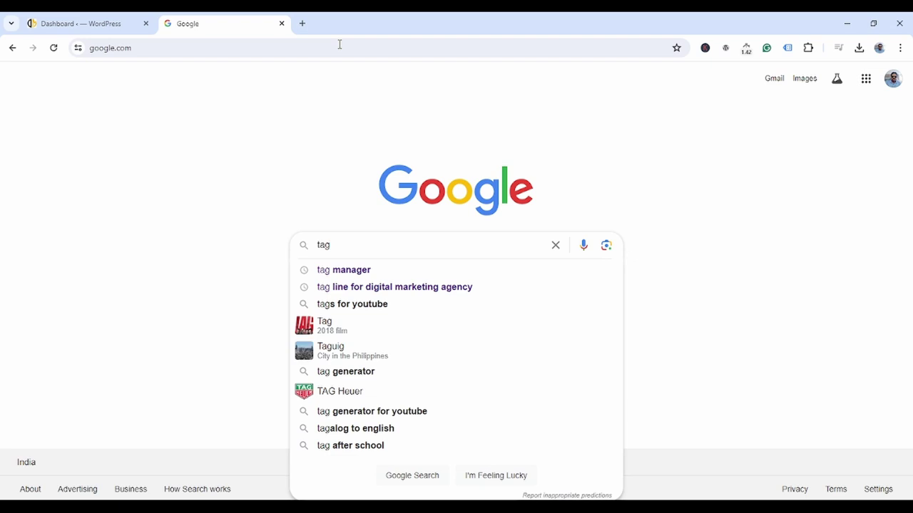
pyautogui.press('Down')
pyautogui.press('Return')
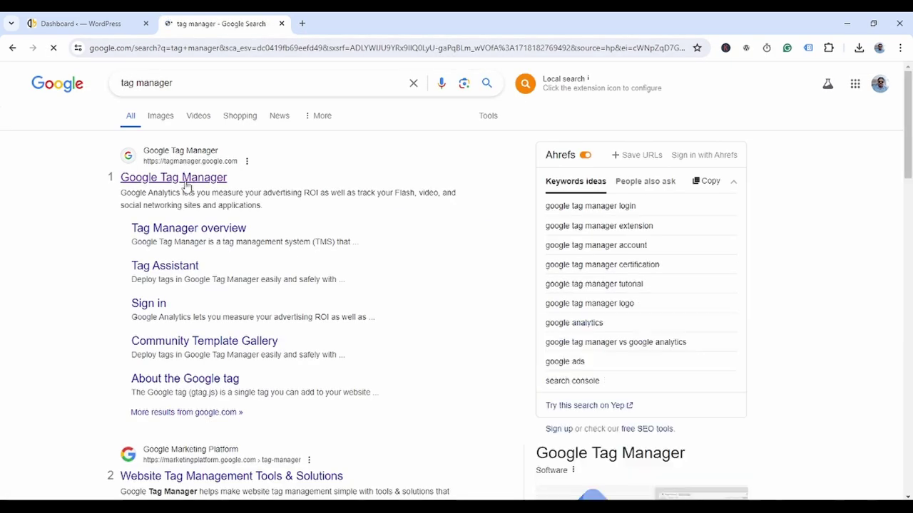
pyautogui.click(217, 178)
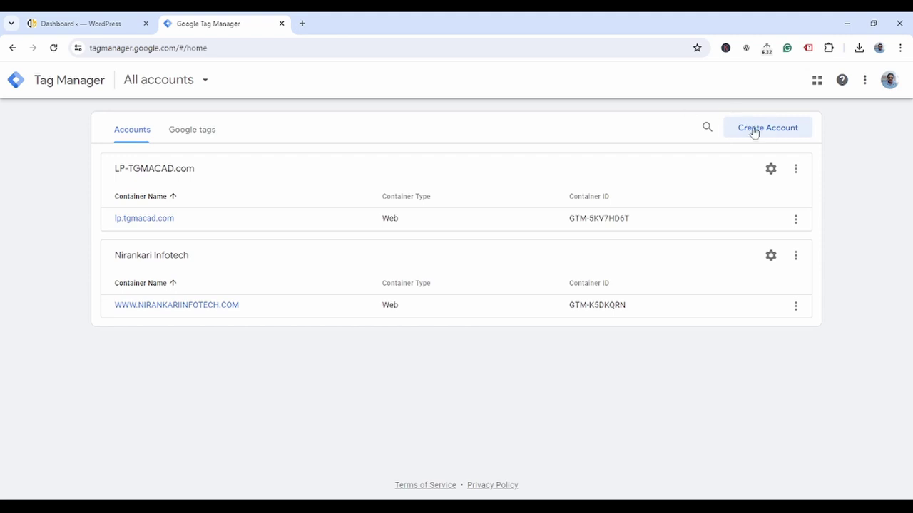
# Start a new Tag Manager account with the account name Digital Manjit and the country India
pyautogui.click(774, 132)
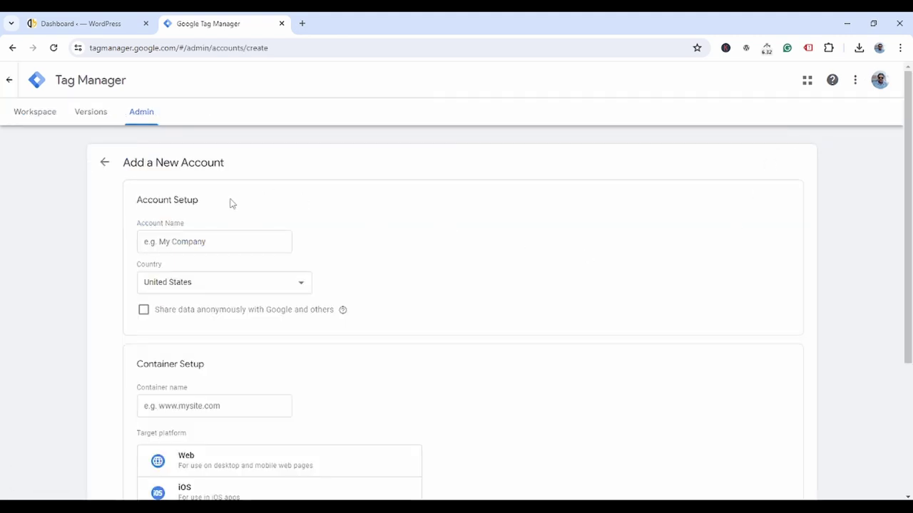
pyautogui.click(162, 243)
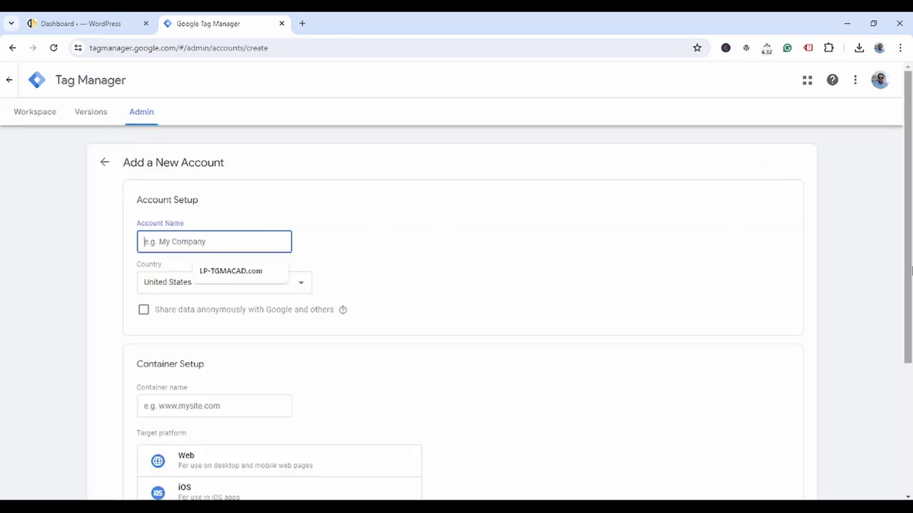
pyautogui.write('Digit')
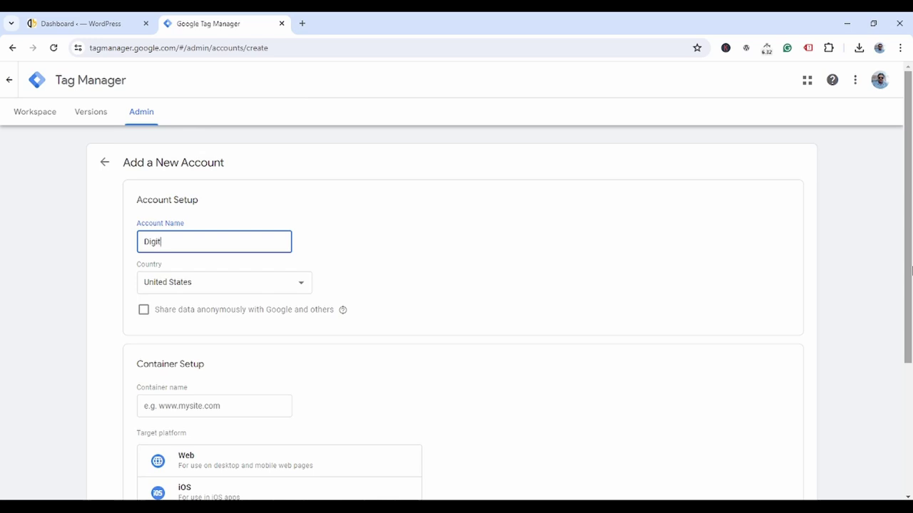
pyautogui.write('al Mank')
pyautogui.click(249, 287)
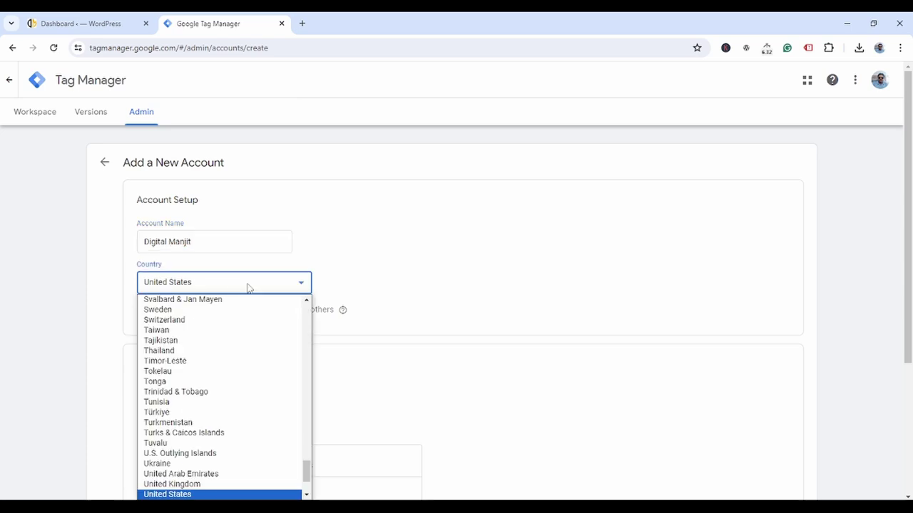
pyautogui.write('in')
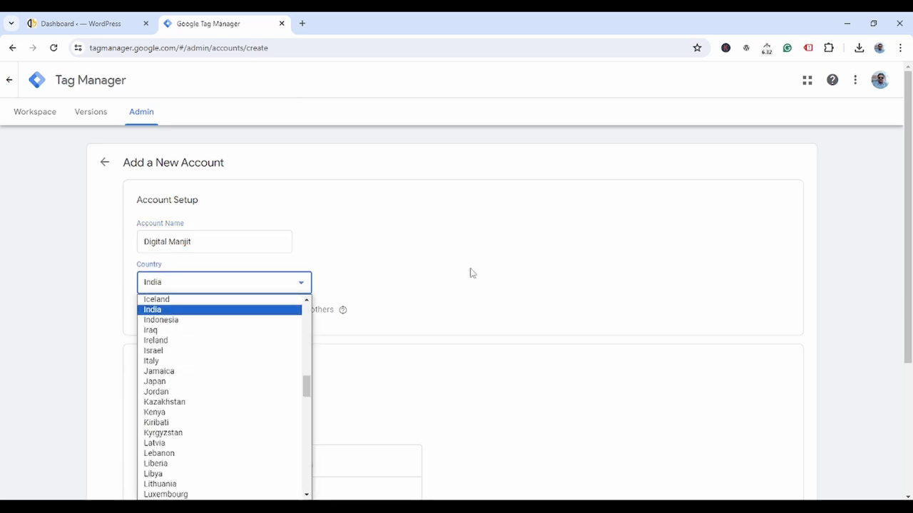
pyautogui.press('Return')
pyautogui.scroll(-2, 471, 271)
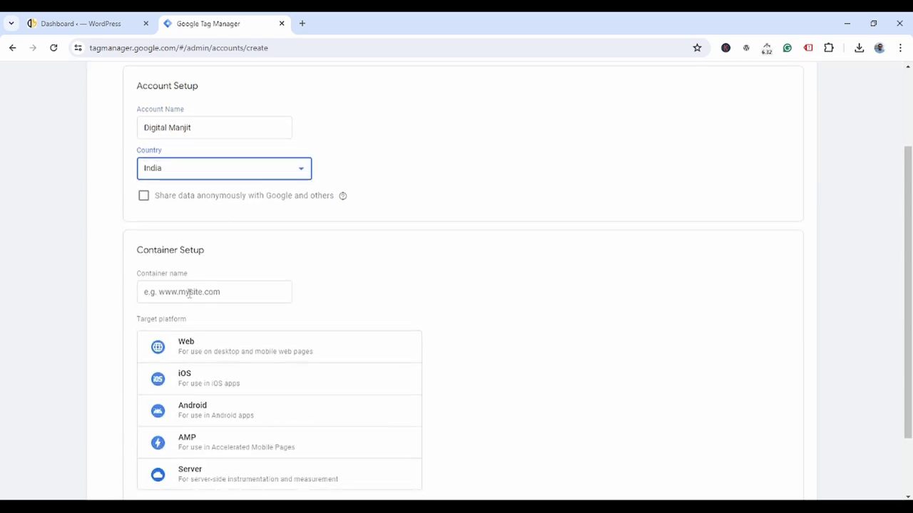
pyautogui.click(212, 292)
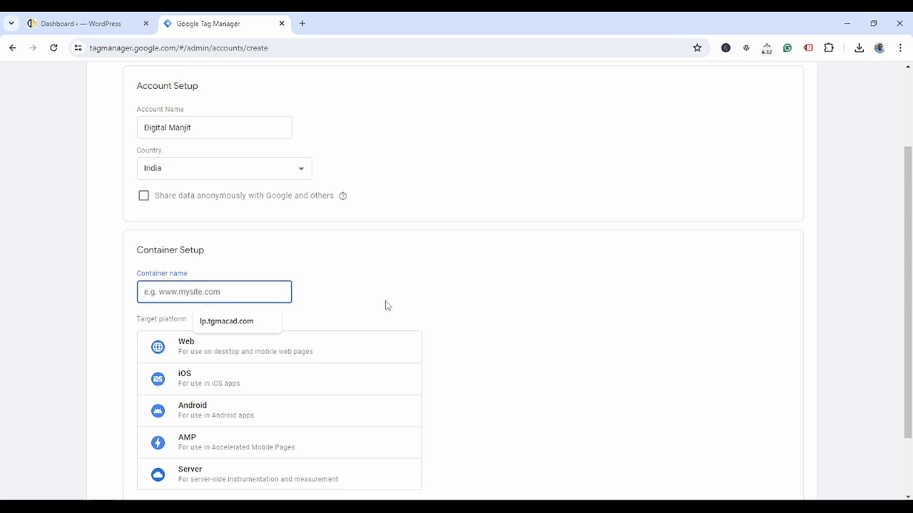
pyautogui.write('www.digit')
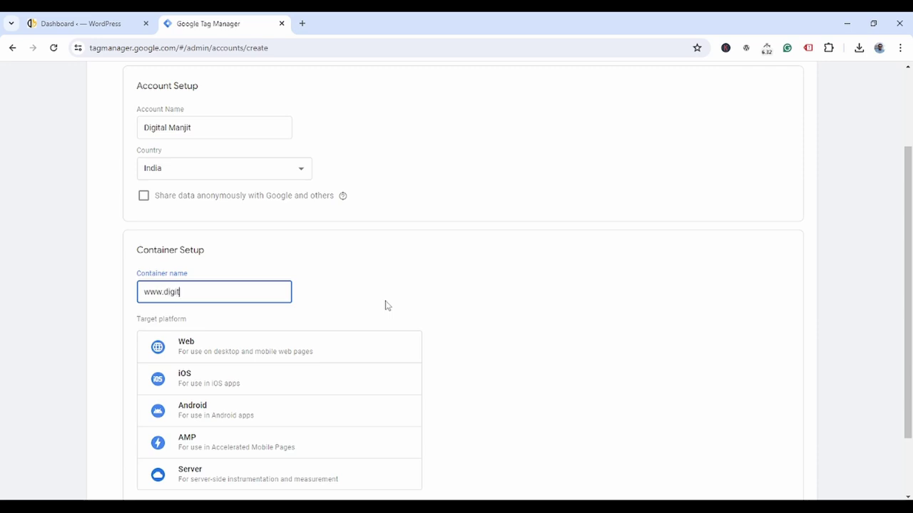
pyautogui.write('almanjit.com')
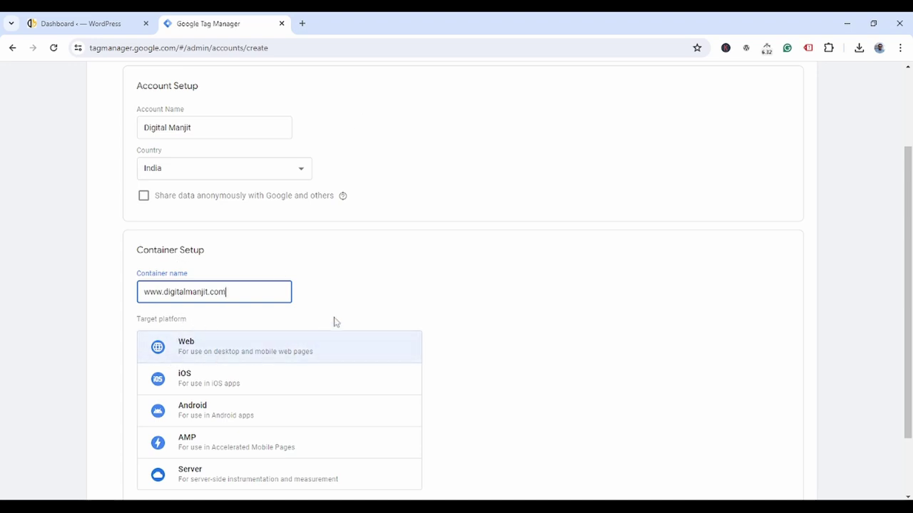
pyautogui.scroll(-1, 368, 308)
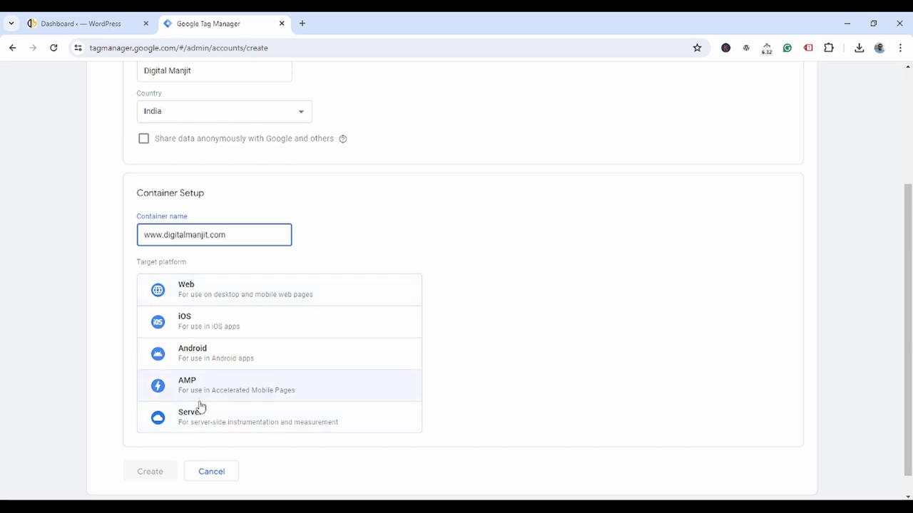
pyautogui.click(214, 293)
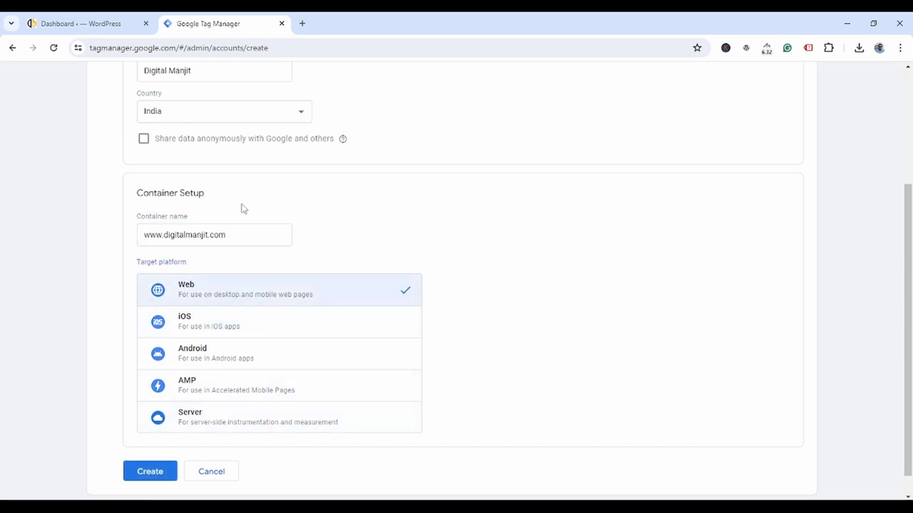
# Open digitalmanjit.com in a new browser tab to check the website's address
pyautogui.moveTo(239, 237); pyautogui.dragTo(111, 239)
pyautogui.hotkey('ctrl', 'c')
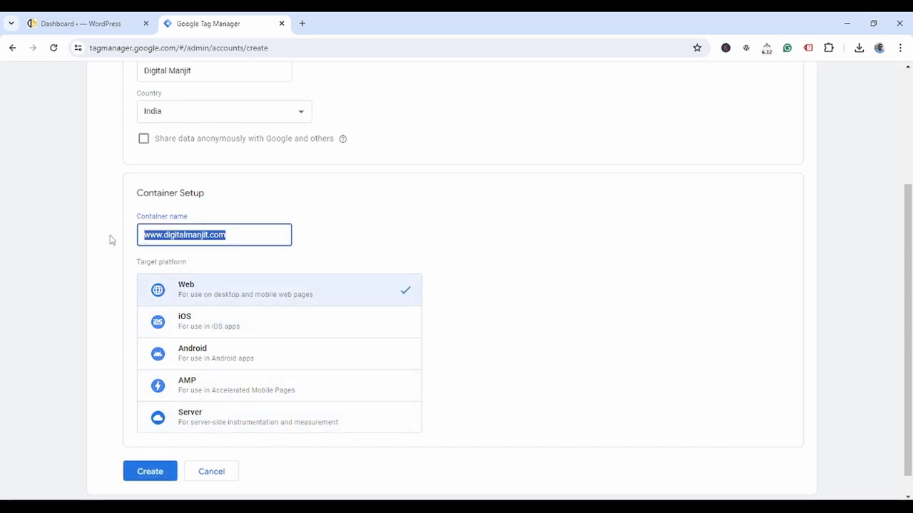
pyautogui.click(301, 23)
pyautogui.write('dig')
pyautogui.press('Return')
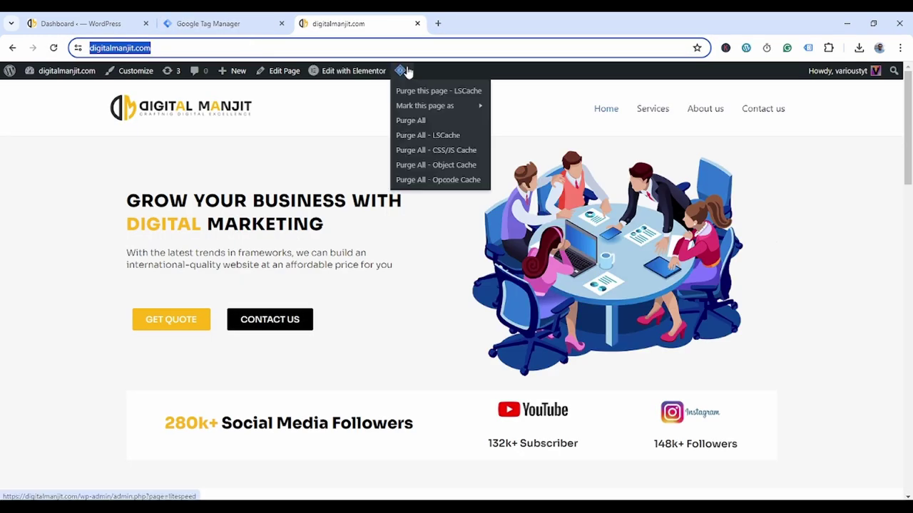
pyautogui.click(232, 24)
pyautogui.hotkey('ctrl', 'v')
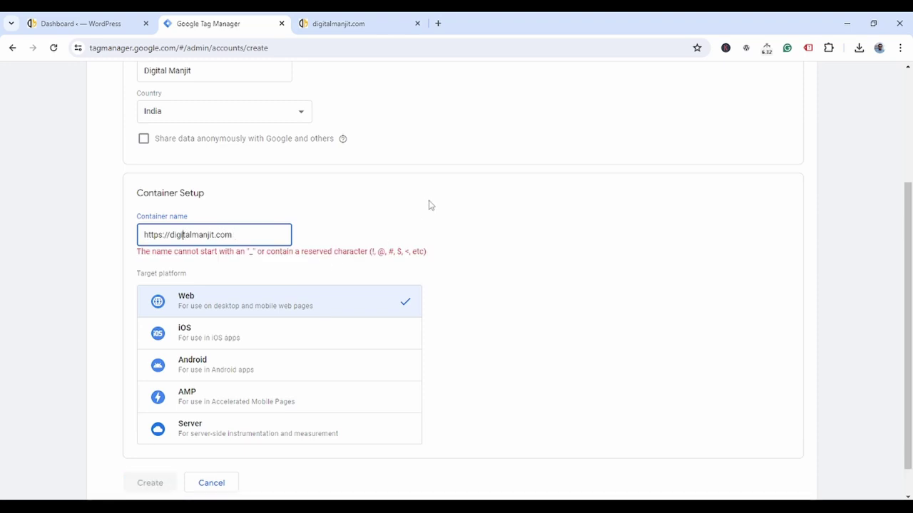
pyautogui.press('BackSpace')
pyautogui.press('BackSpace')
pyautogui.press('BackSpace')
pyautogui.press('BackSpace')
pyautogui.press('BackSpace')
pyautogui.press('BackSpace')
pyautogui.press('BackSpace')
pyautogui.press('BackSpace')
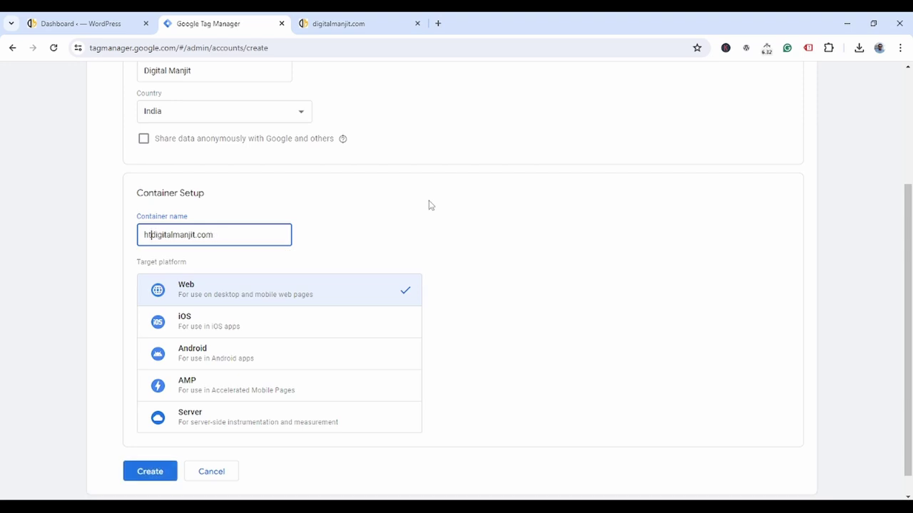
pyautogui.write('www.')
# Create the account and accept the Terms of Service together with the GDPR Data Processing Terms
pyautogui.click(151, 474)
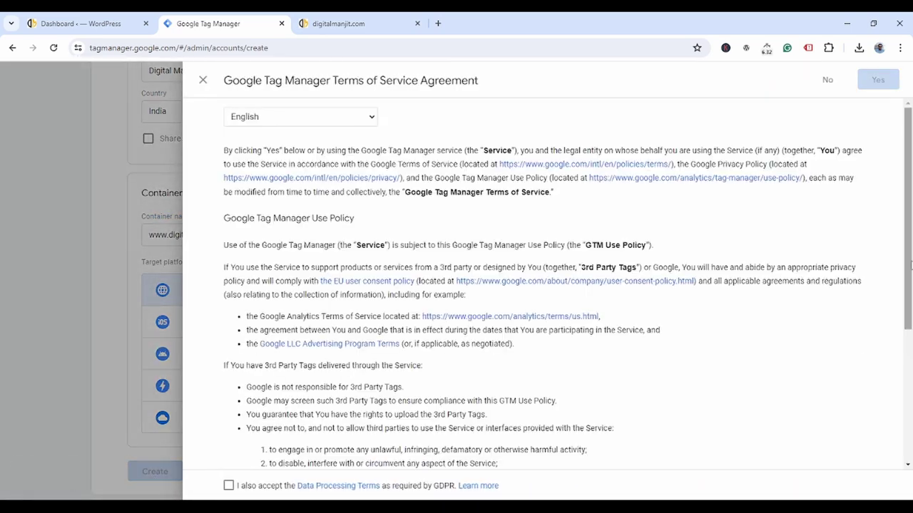
pyautogui.scroll(-3, 674, 221)
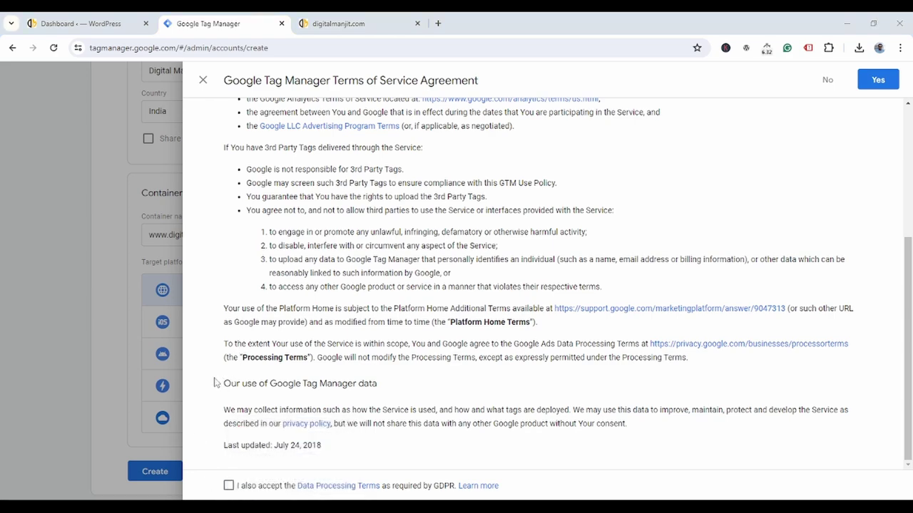
pyautogui.click(229, 486)
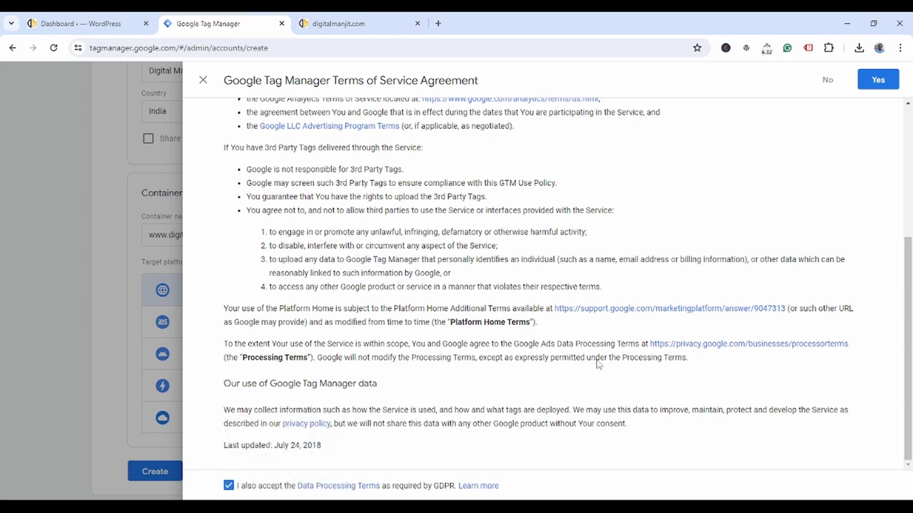
pyautogui.click(876, 79)
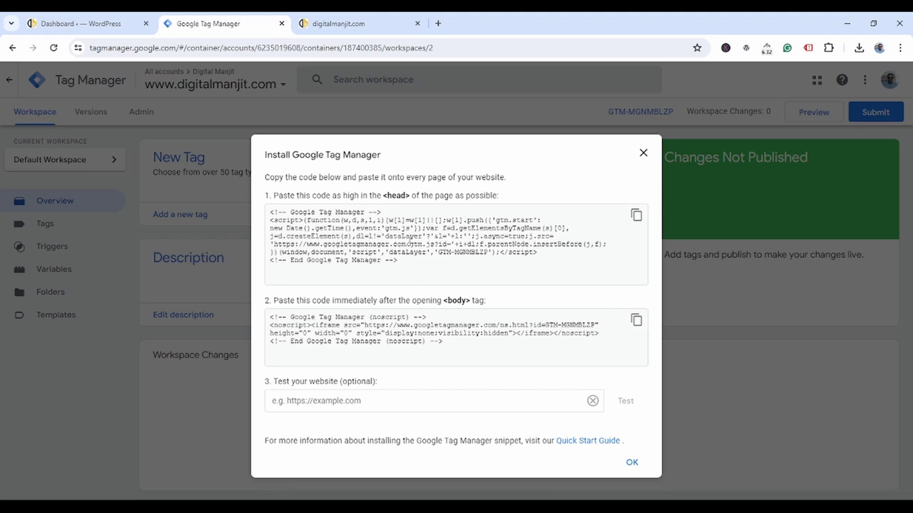
# Copy the Tag Manager head snippet and open the Astra theme's header.php in the WordPress theme file editor
pyautogui.click(636, 215)
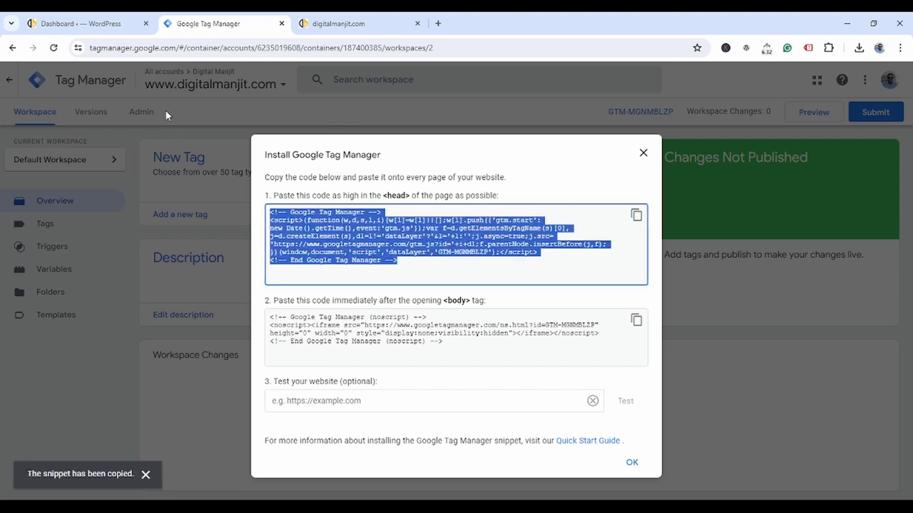
pyautogui.click(126, 29)
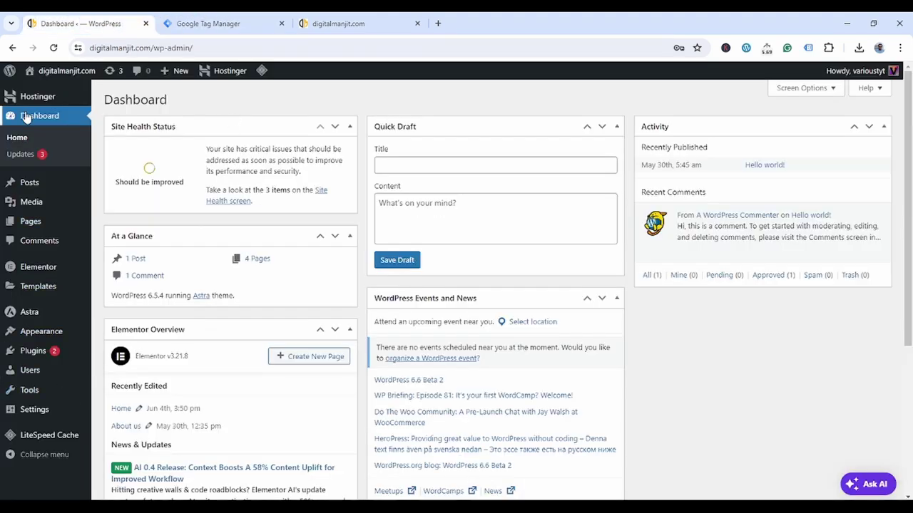
pyautogui.moveTo(33, 333)
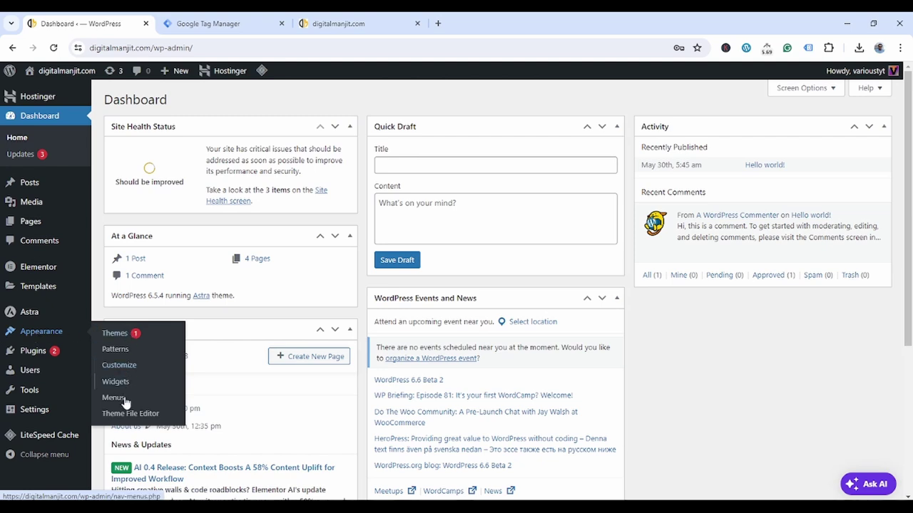
pyautogui.click(153, 417)
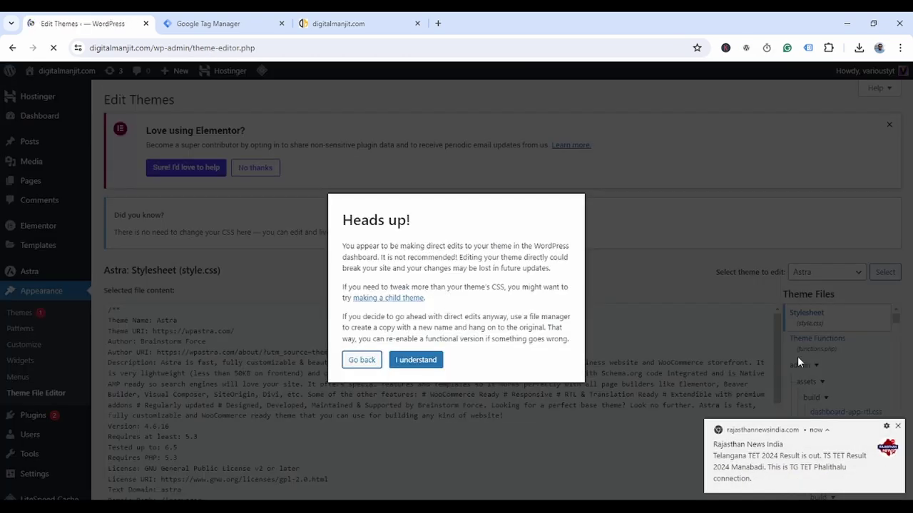
pyautogui.click(432, 363)
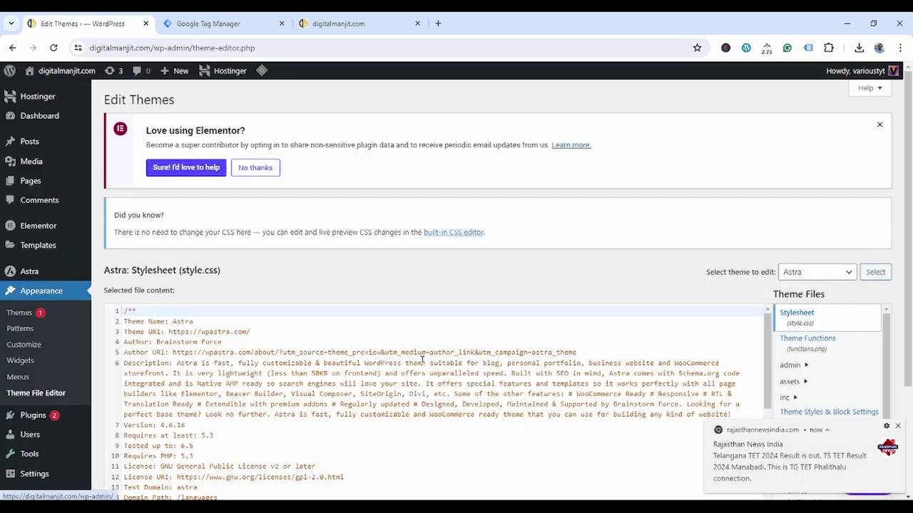
pyautogui.click(898, 426)
pyautogui.scroll(-3, 870, 325)
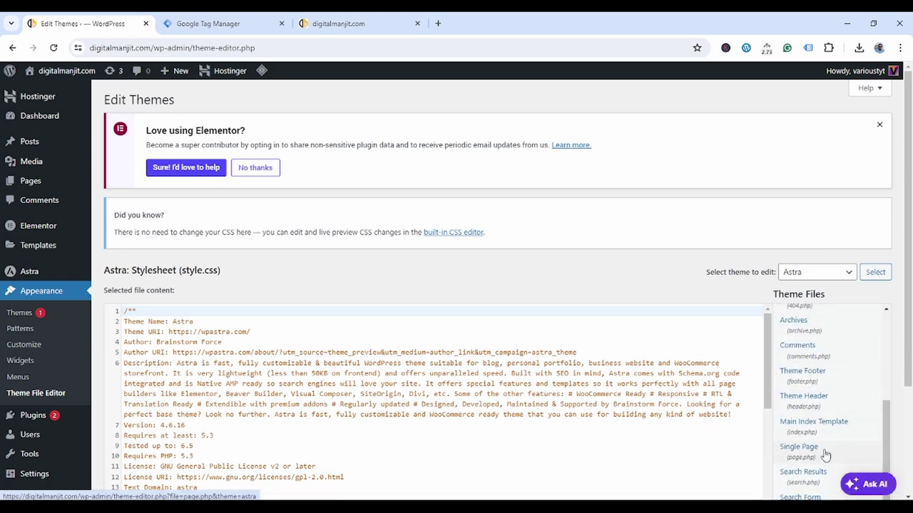
pyautogui.click(815, 407)
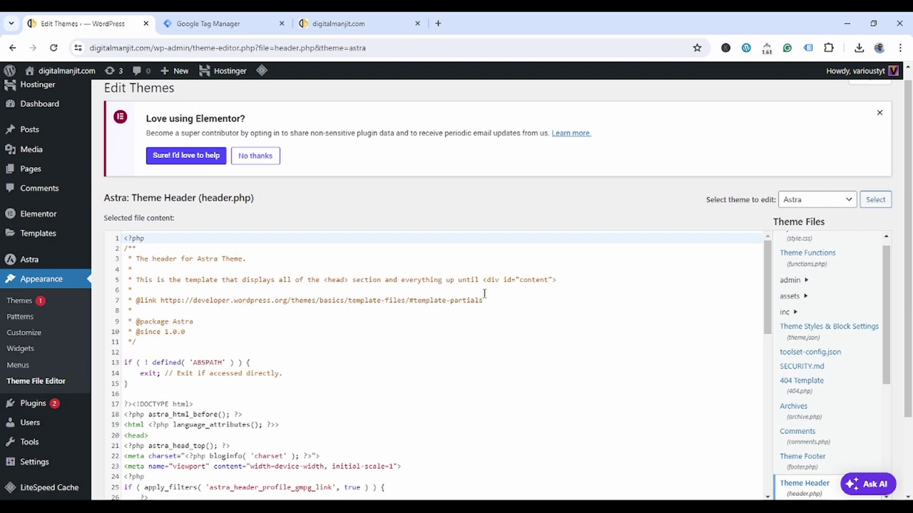
# Paste the copied Tag Manager snippet on a new line directly after the opening <head> tag in header.php
pyautogui.scroll(-3, 182, 337)
pyautogui.scroll(2, 158, 306)
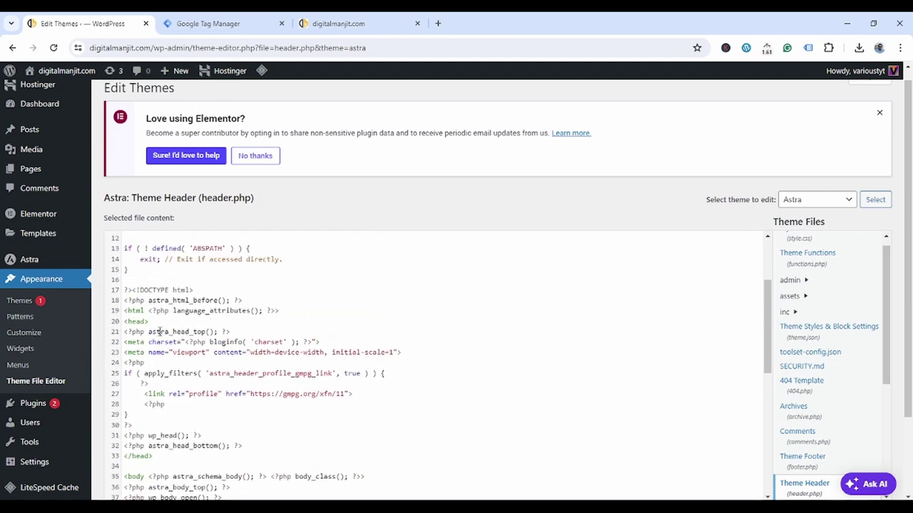
pyautogui.click(159, 322)
pyautogui.press('Return')
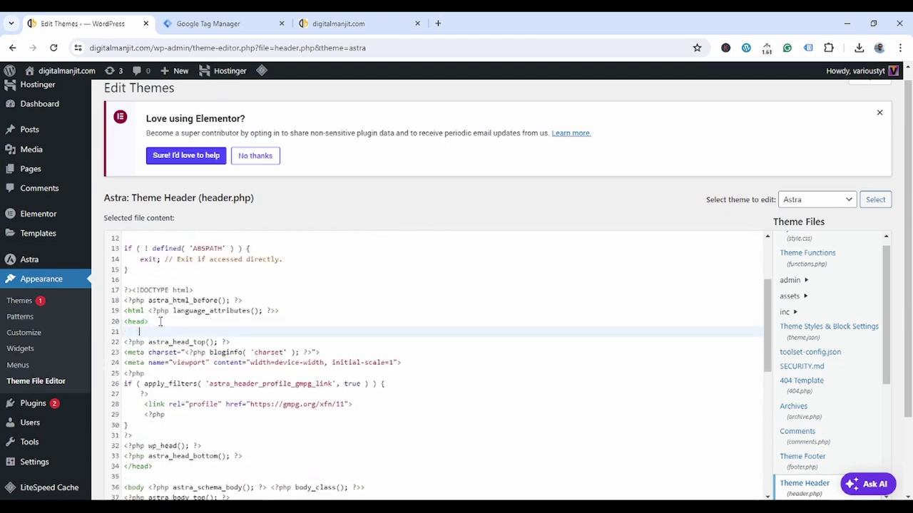
pyautogui.hotkey('ctrl', 'v')
# Copy the Tag Manager noscript snippet and paste it on a new line directly after the opening <body> tag in header.php
pyautogui.click(241, 24)
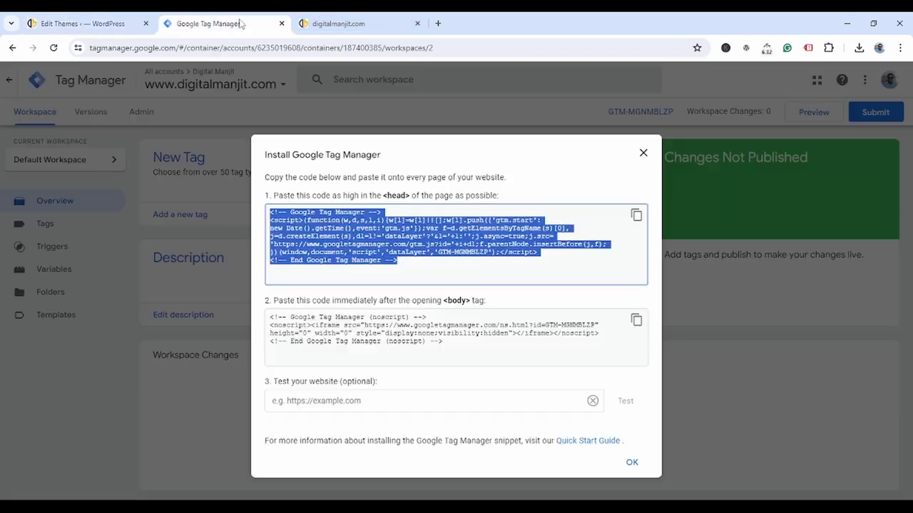
pyautogui.click(636, 321)
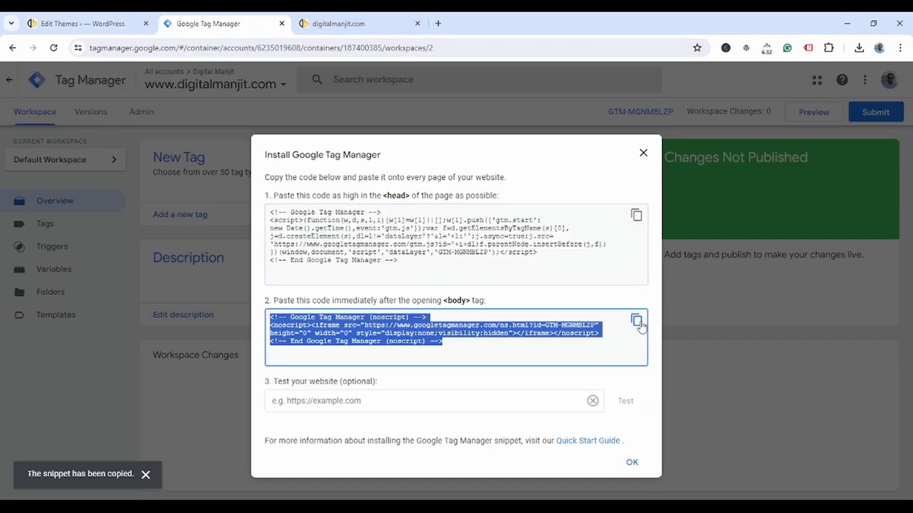
pyautogui.click(100, 25)
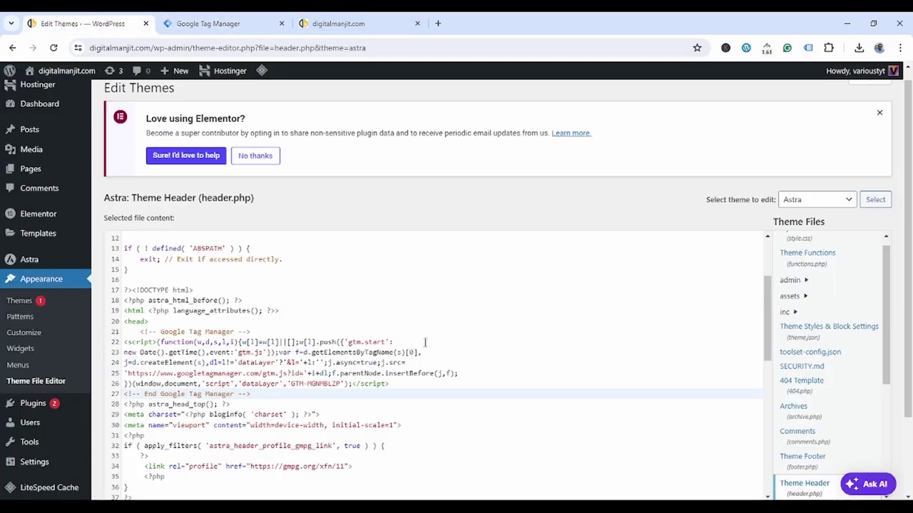
pyautogui.scroll(-2, 362, 350)
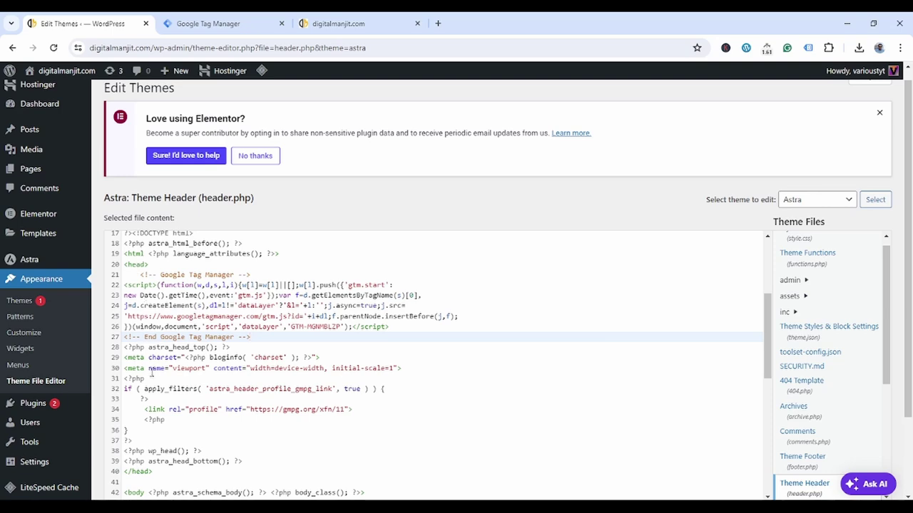
pyautogui.scroll(-2, 166, 426)
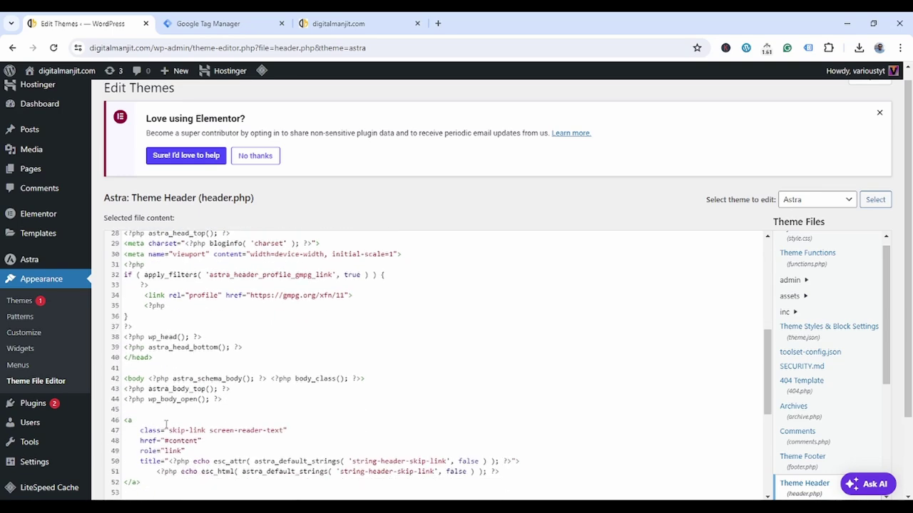
pyautogui.click(378, 378)
pyautogui.press('Return')
pyautogui.hotkey('ctrl', 'v')
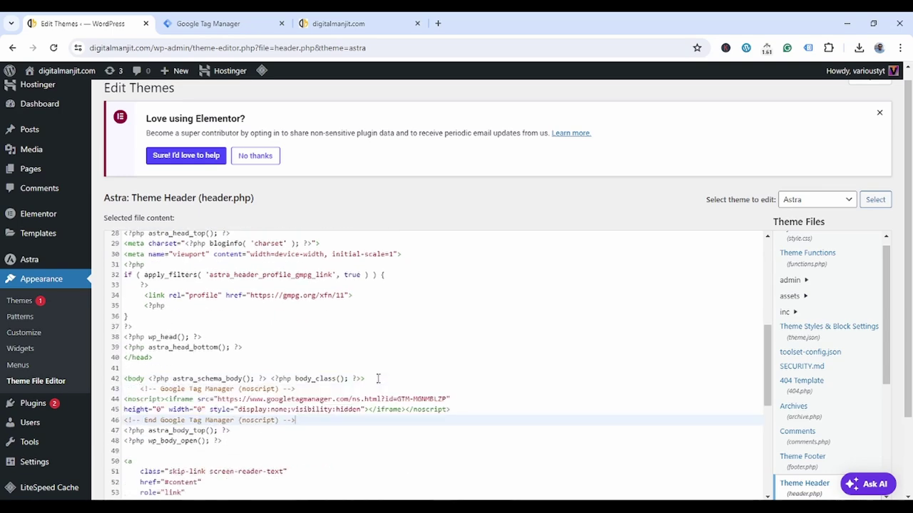
# Save the edited header.php of the Astra theme
pyautogui.scroll(-5, 378, 378)
pyautogui.scroll(-3, 665, 337)
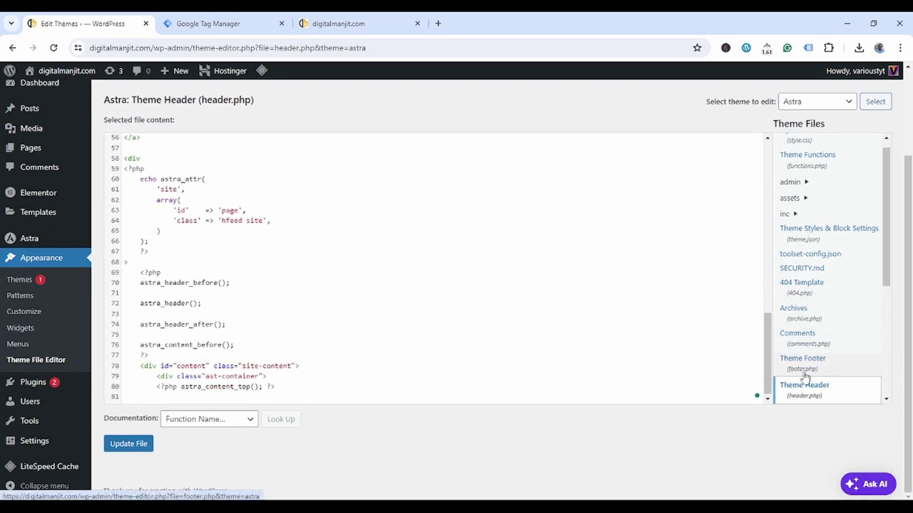
pyautogui.click(124, 445)
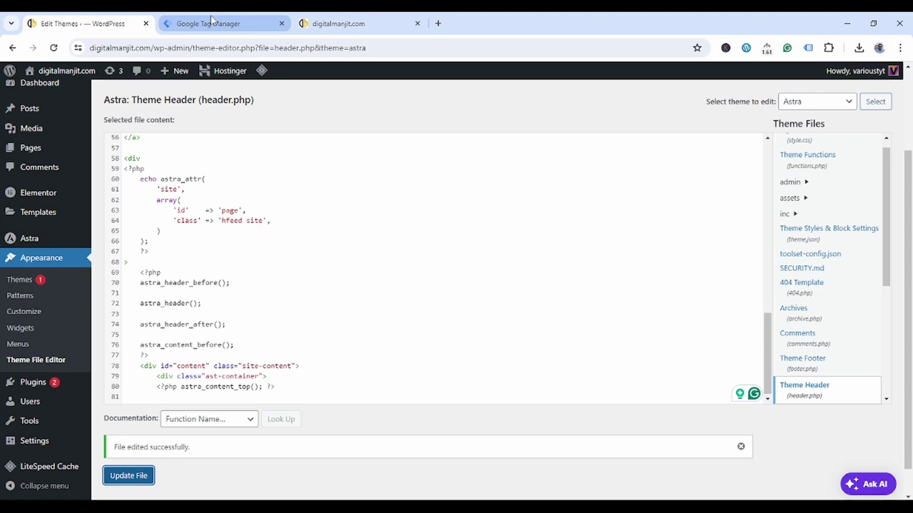
# Dismiss the installation instructions in Tag Manager and start Preview mode for the container
pyautogui.moveTo(211, 21)
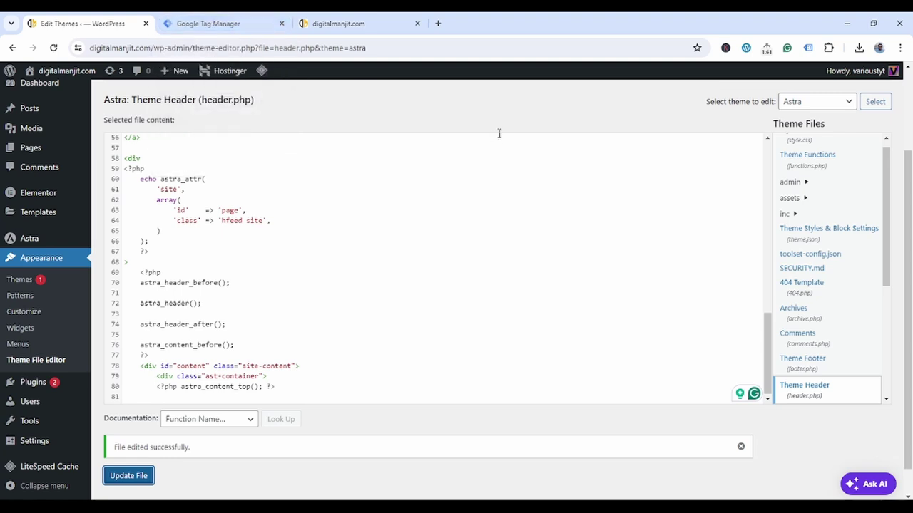
pyautogui.click(215, 24)
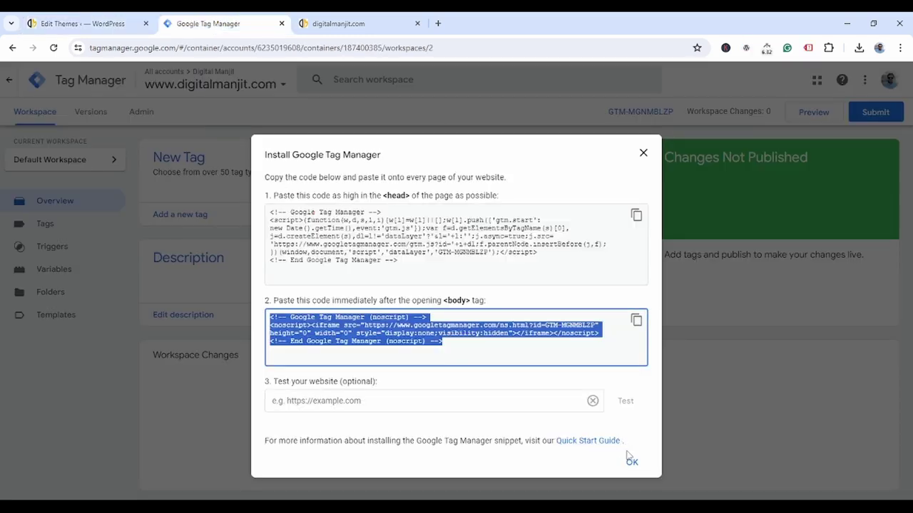
pyautogui.click(631, 461)
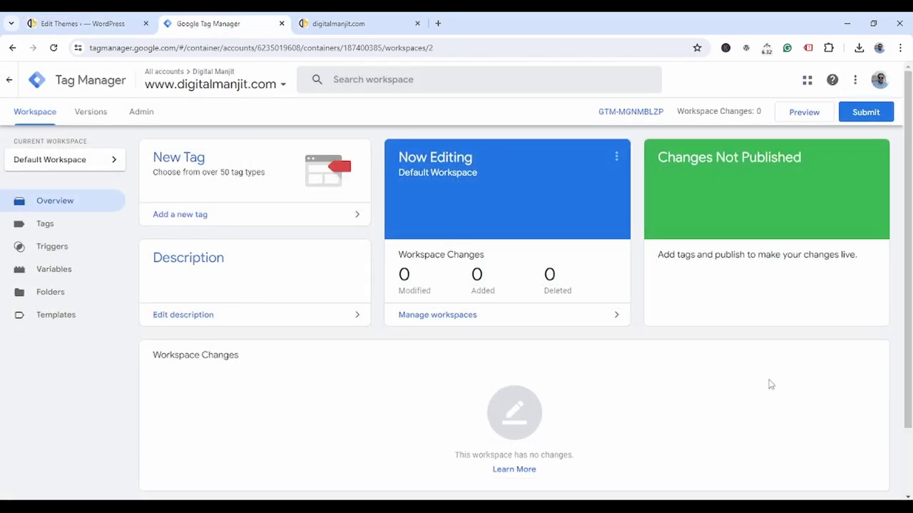
pyautogui.click(805, 114)
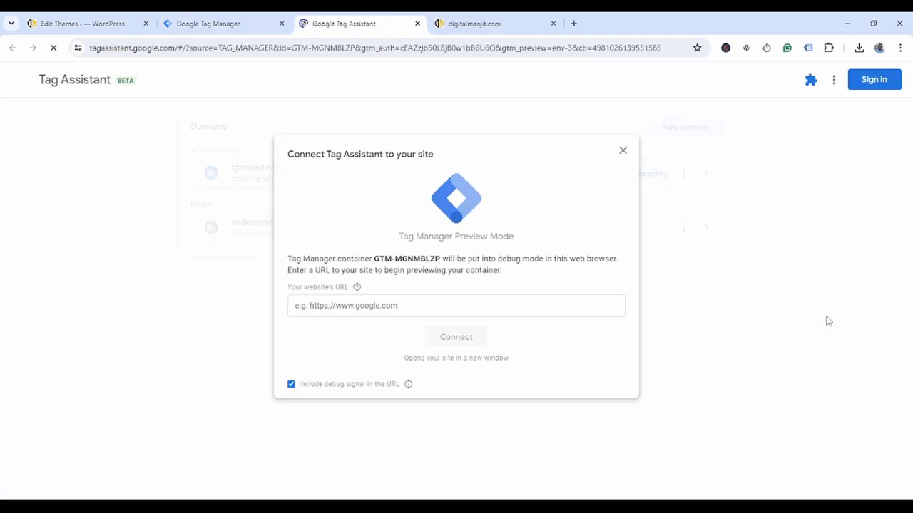
# Reload the digitalmanjit.com home page and copy its address
pyautogui.click(522, 15)
pyautogui.click(465, 51)
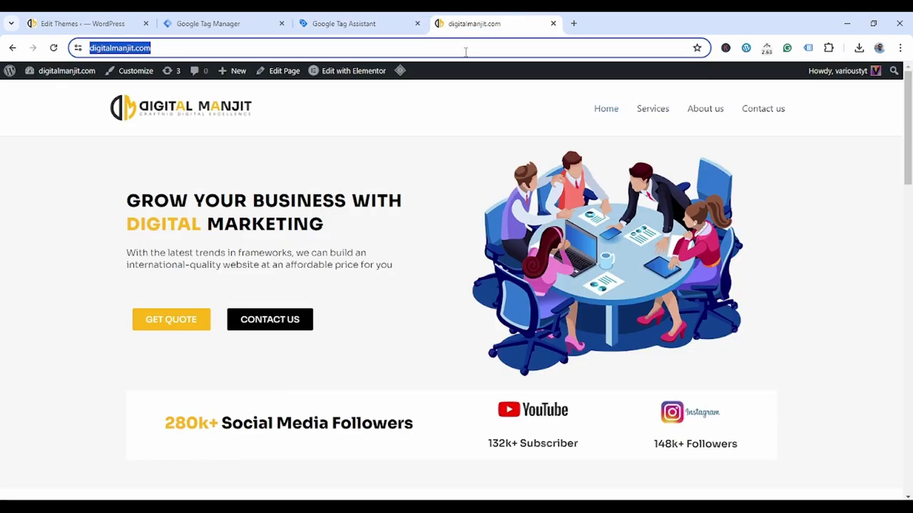
pyautogui.click(465, 51)
pyautogui.click(911, 278)
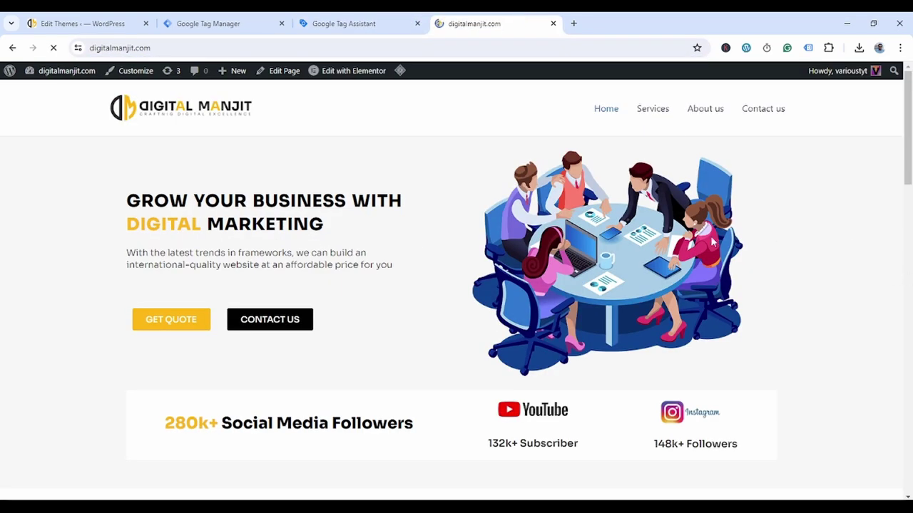
pyautogui.click(470, 47)
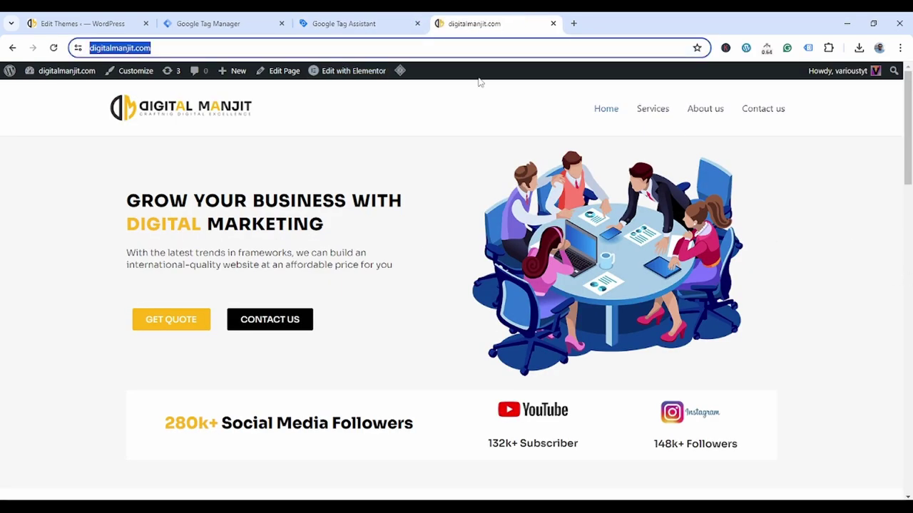
pyautogui.click(360, 30)
pyautogui.click(381, 308)
pyautogui.hotkey('ctrl', 'v')
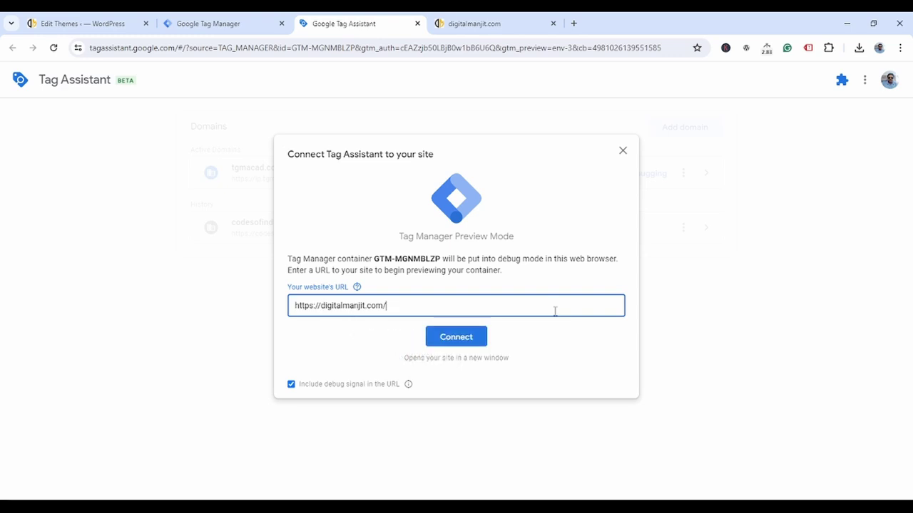
pyautogui.click(456, 338)
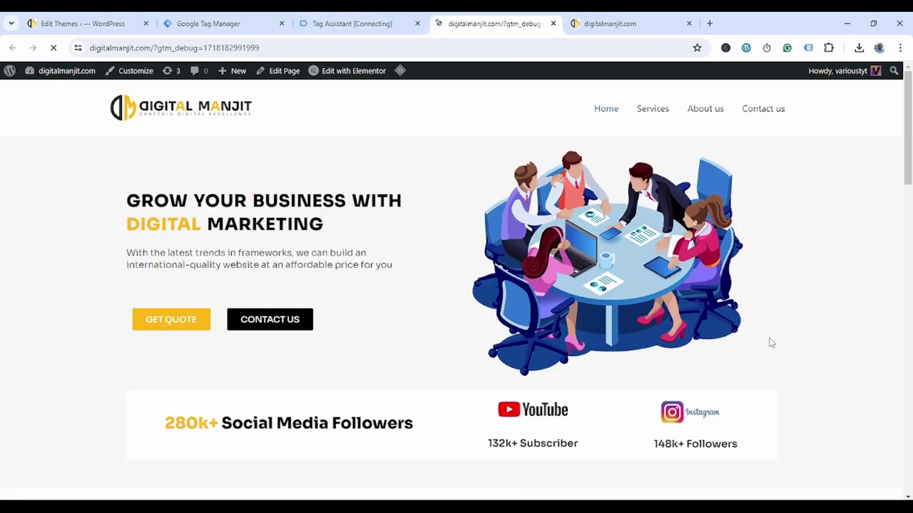
pyautogui.click(374, 25)
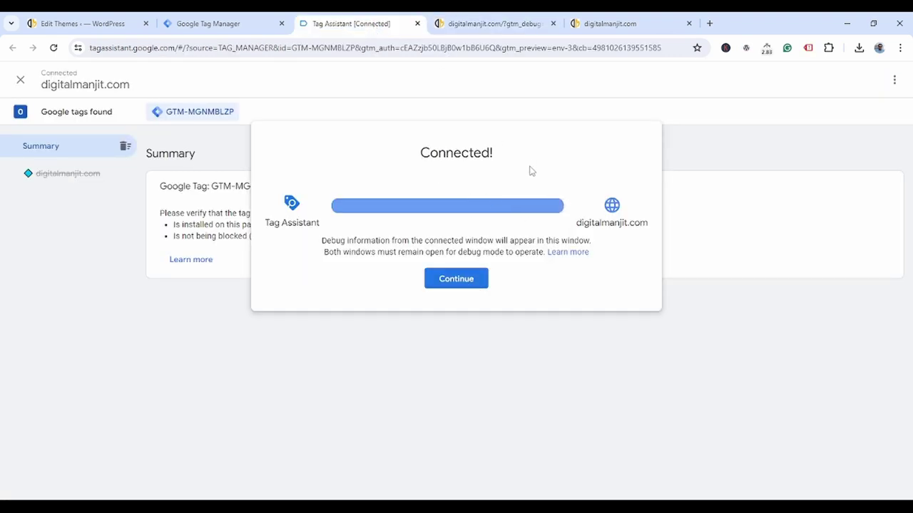
pyautogui.click(469, 281)
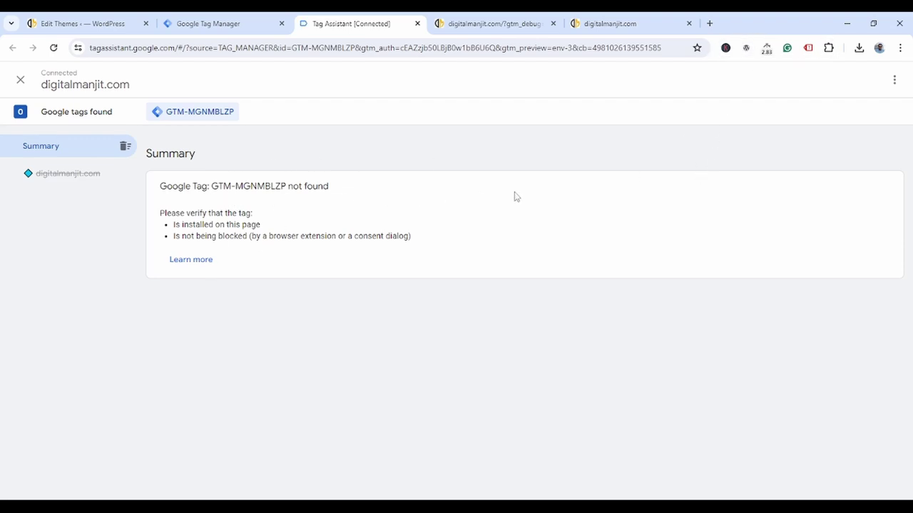
# Inspect the Global site tag's errors, metadata and URLs in Tag Assistant Legacy, dismissing both error entries
pyautogui.click(808, 48)
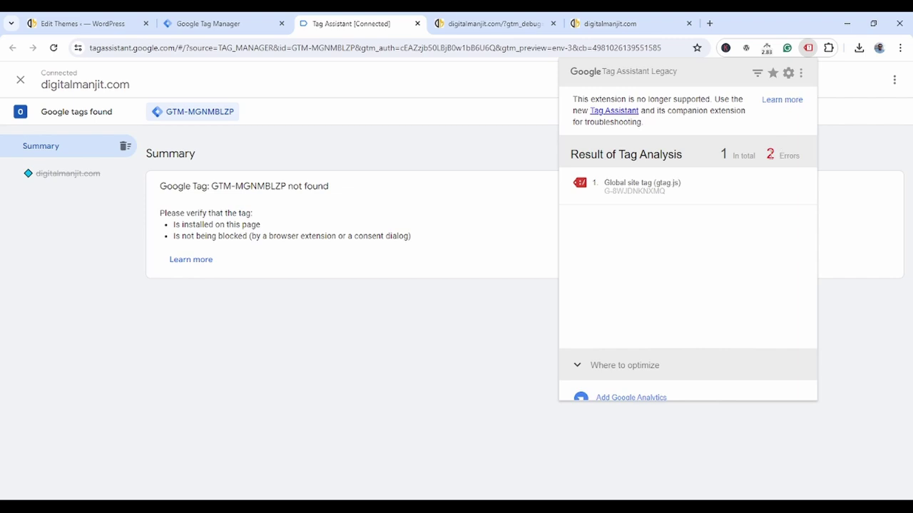
pyautogui.click(648, 182)
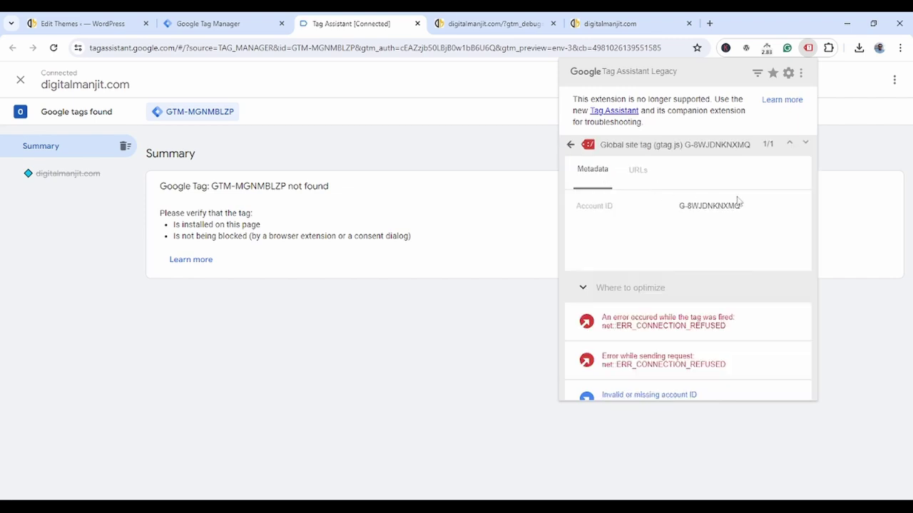
pyautogui.click(793, 322)
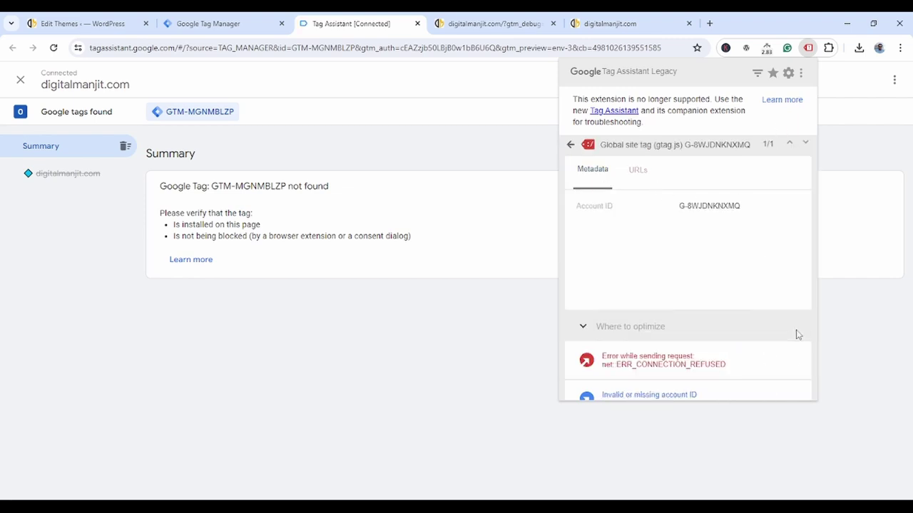
pyautogui.click(794, 362)
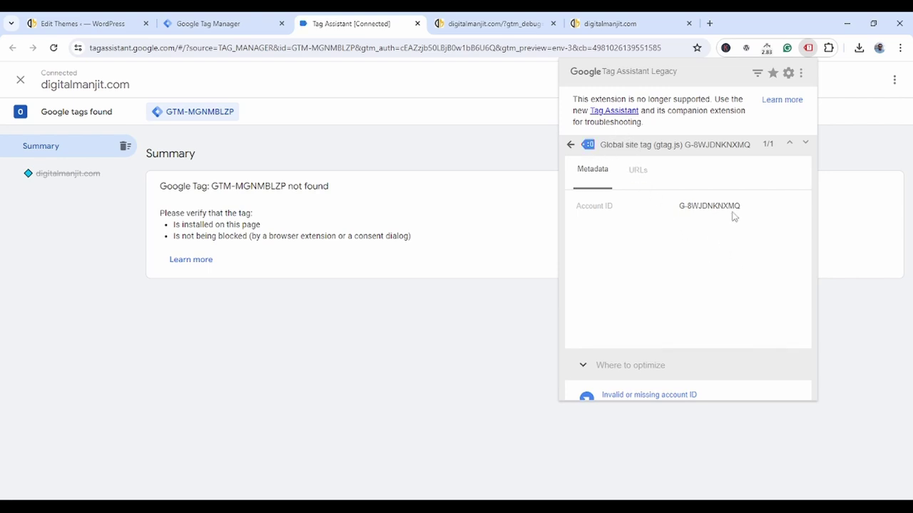
pyautogui.click(646, 174)
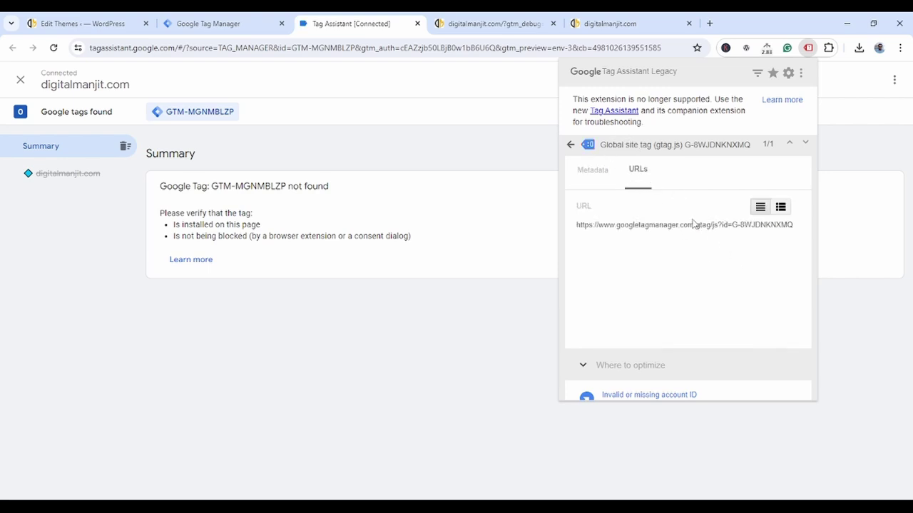
pyautogui.click(587, 165)
pyautogui.click(571, 144)
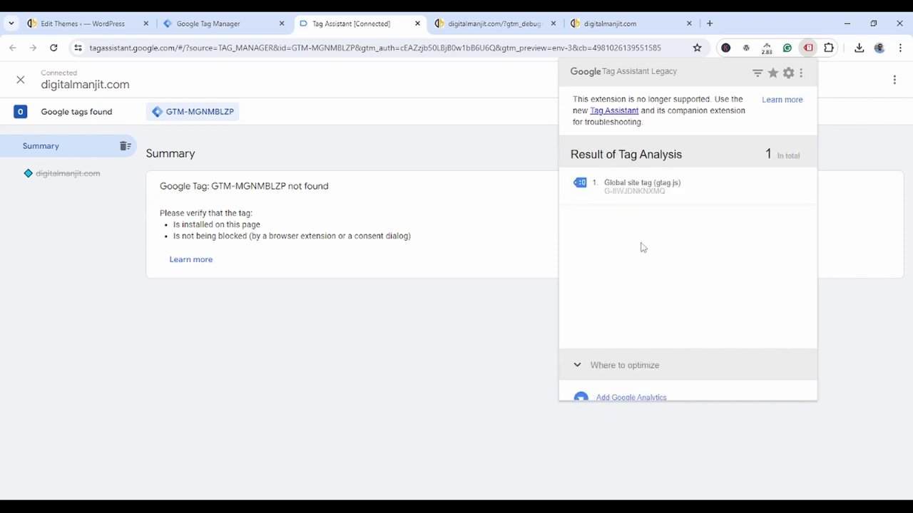
pyautogui.moveTo(656, 196)
# Compare the container ID in Tag Manager with the one in the Tag Assistant summary and view the debug page
pyautogui.click(227, 26)
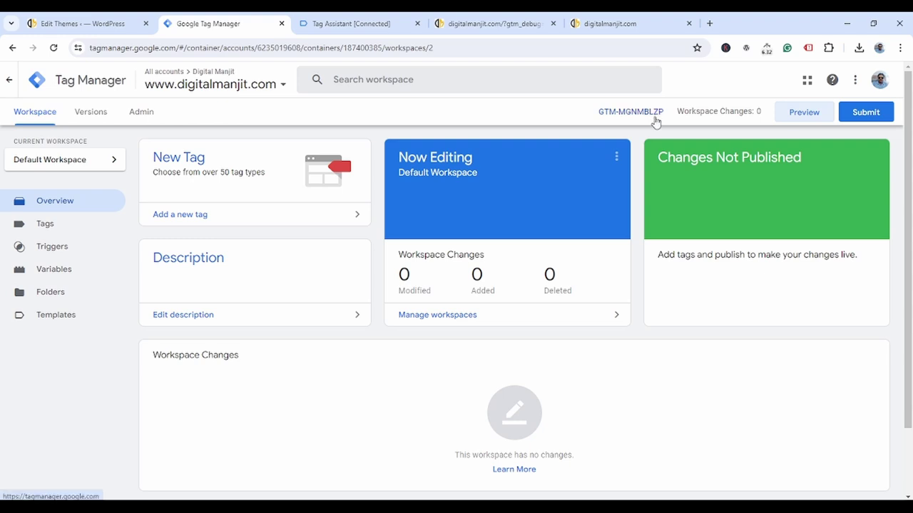
pyautogui.click(355, 24)
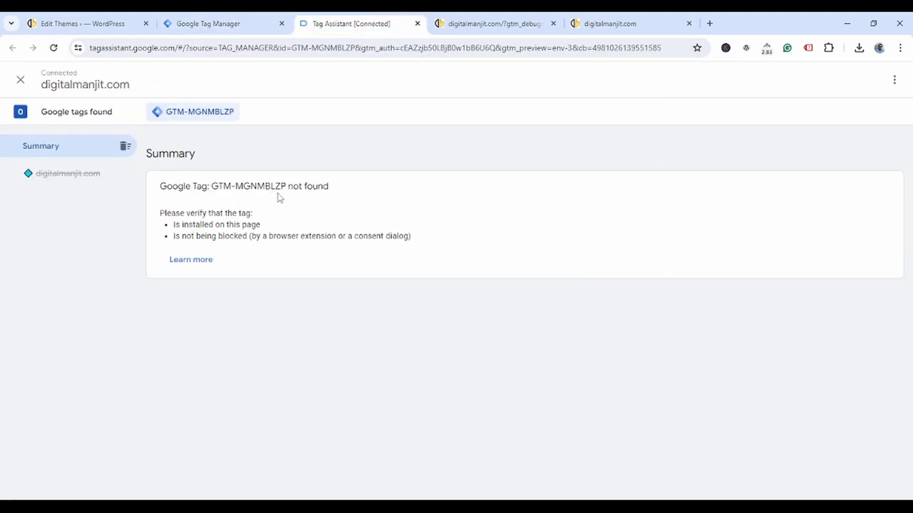
pyautogui.click(214, 24)
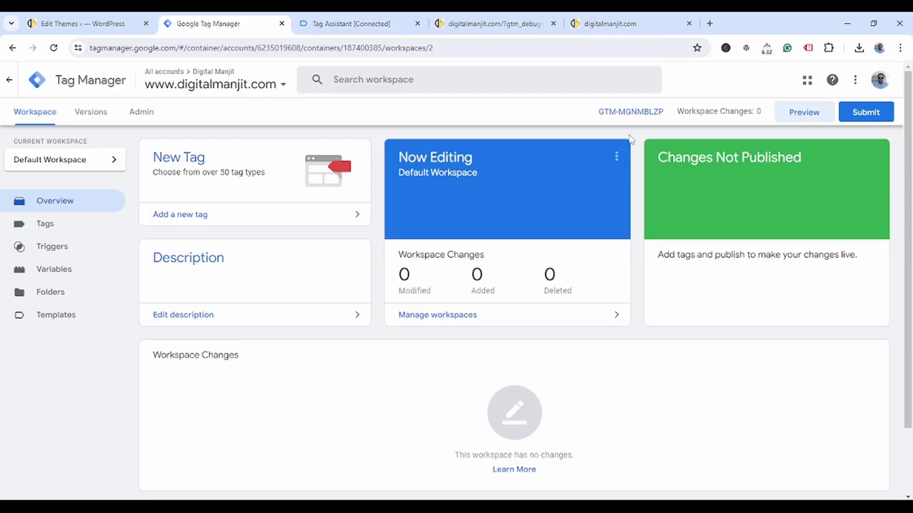
pyautogui.click(434, 25)
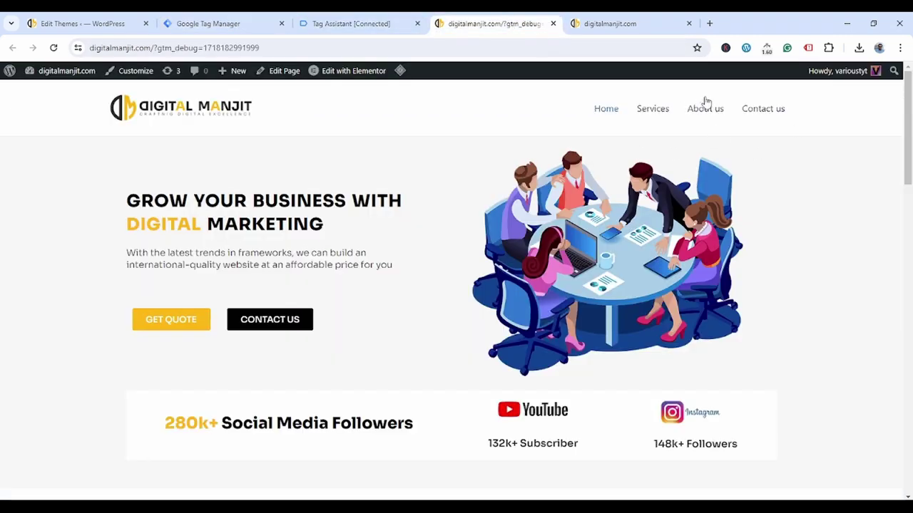
pyautogui.click(353, 25)
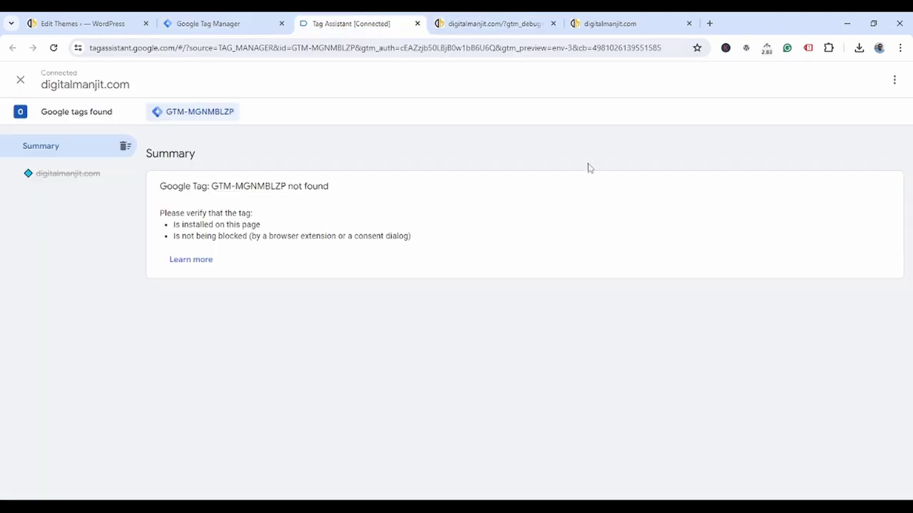
pyautogui.click(499, 25)
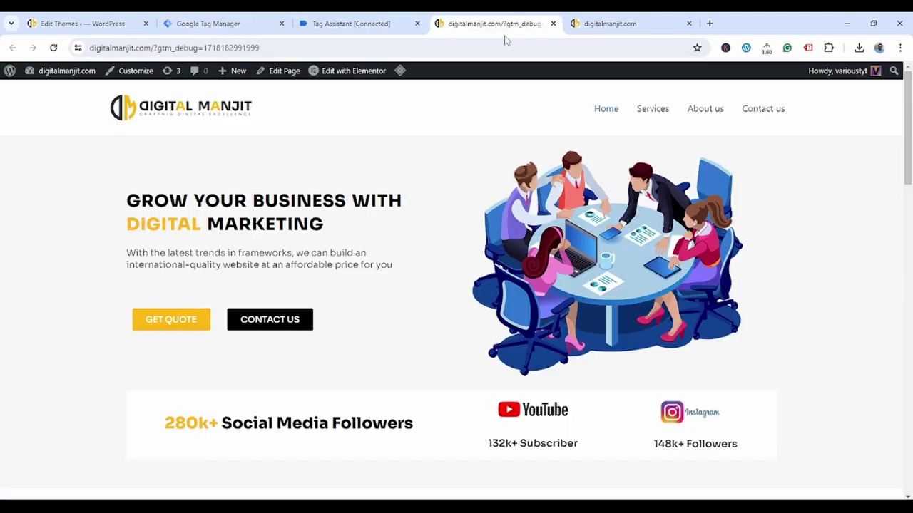
# Close the site's debug window and reopen it from Tag Assistant to reconnect
pyautogui.click(553, 23)
pyautogui.click(368, 25)
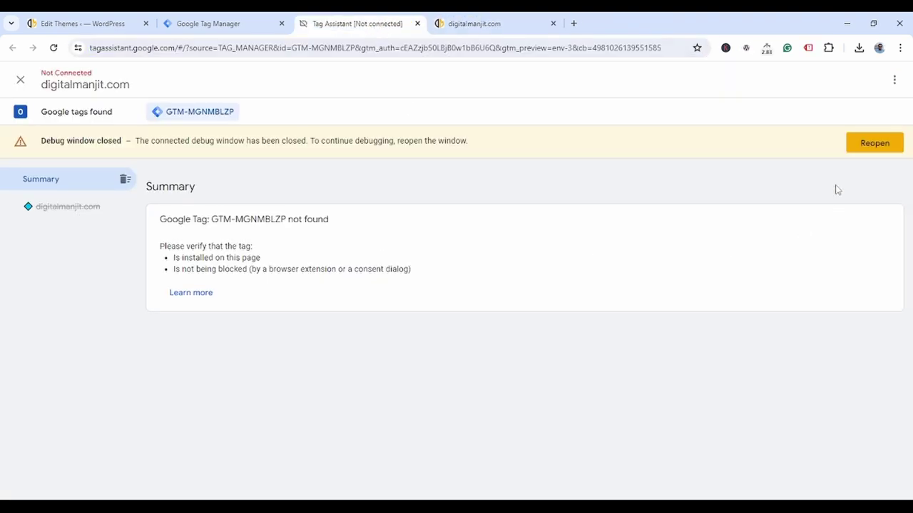
pyautogui.click(870, 147)
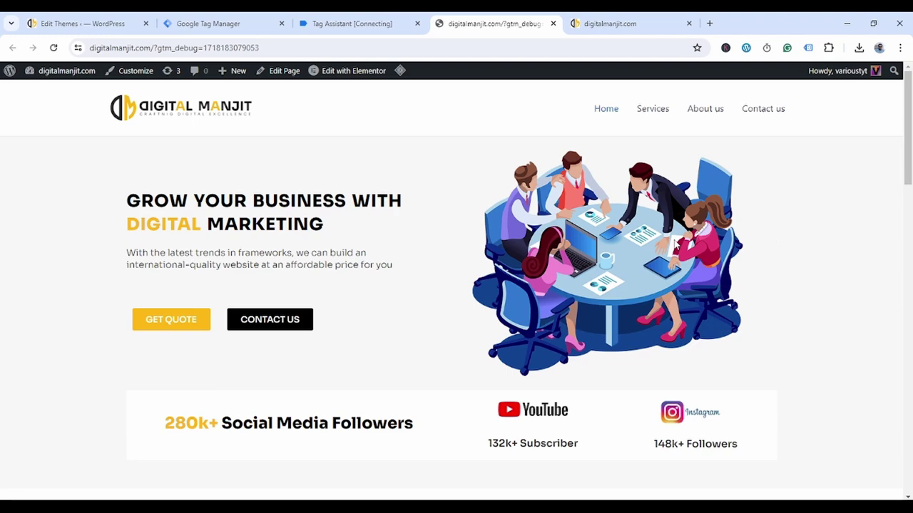
# Check the debug page's tag analysis in Tag Assistant Legacy, and close both the debug page and the Tag Assistant page
pyautogui.click(808, 48)
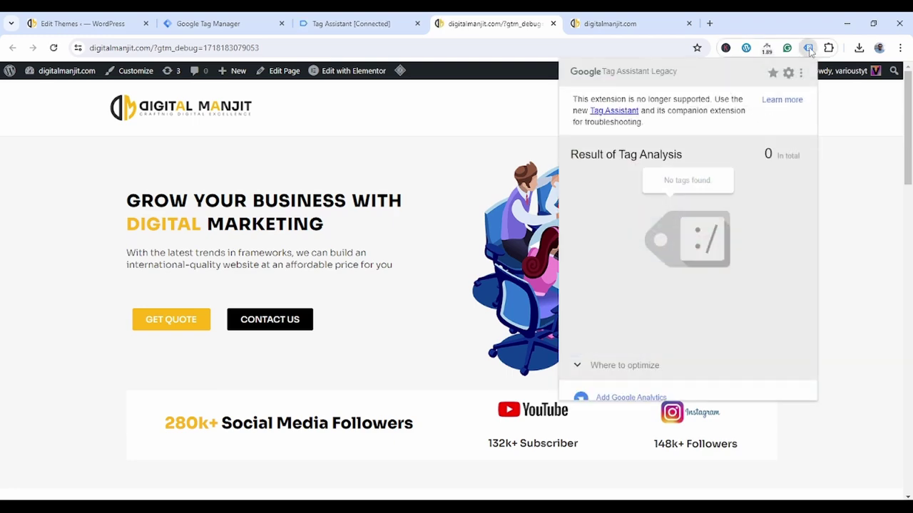
pyautogui.click(387, 187)
pyautogui.click(460, 48)
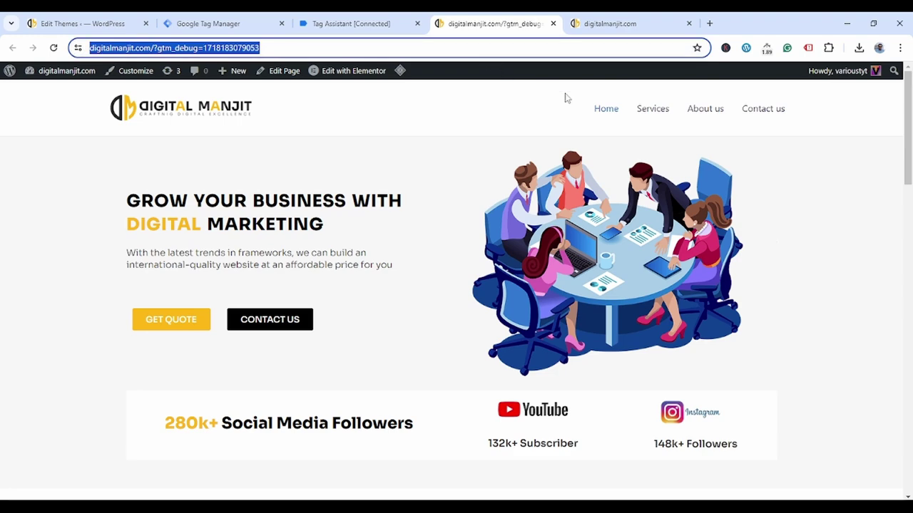
pyautogui.click(553, 24)
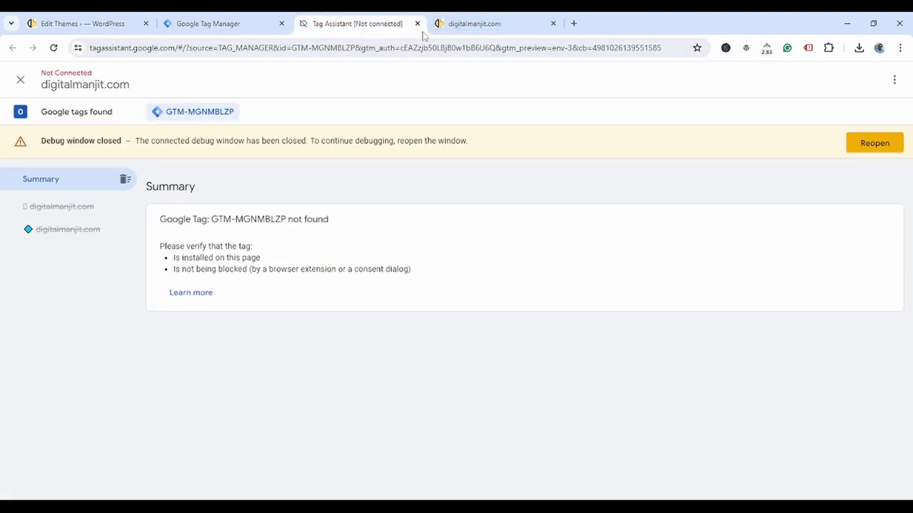
pyautogui.click(417, 24)
pyautogui.click(213, 23)
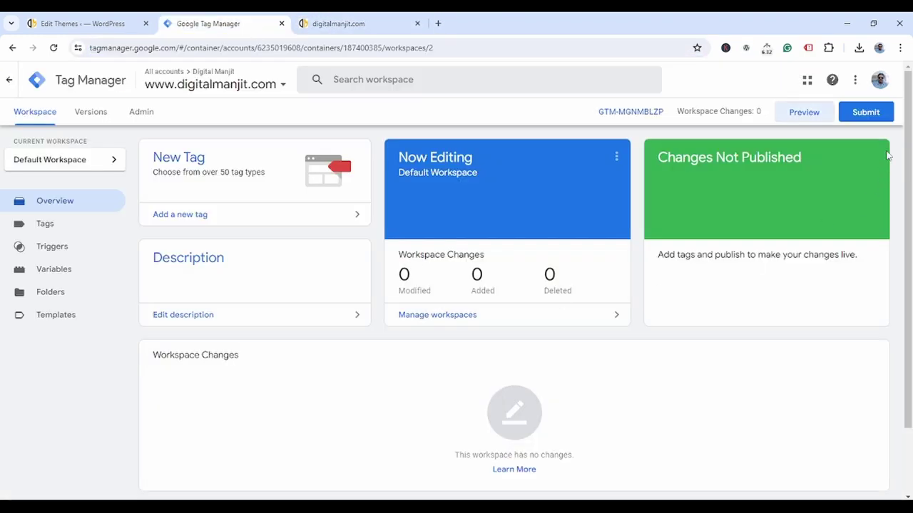
pyautogui.click(804, 113)
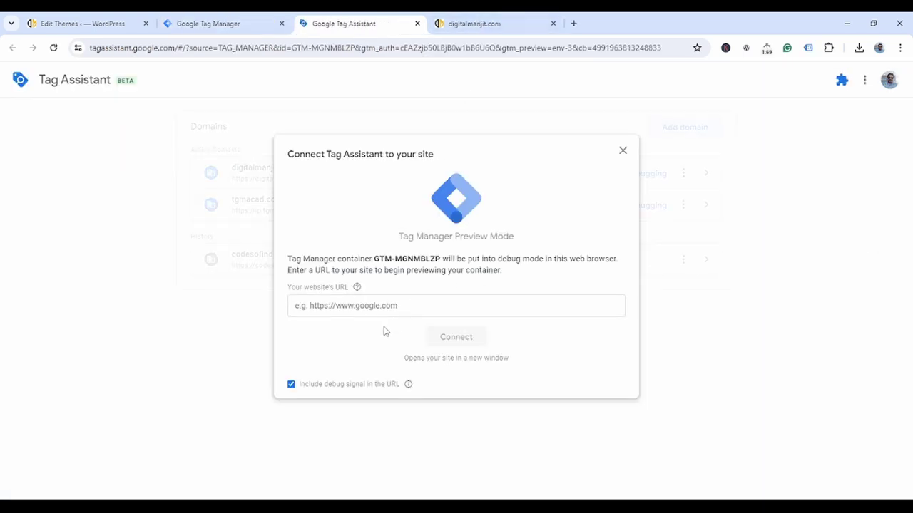
pyautogui.click(385, 305)
pyautogui.write('digit')
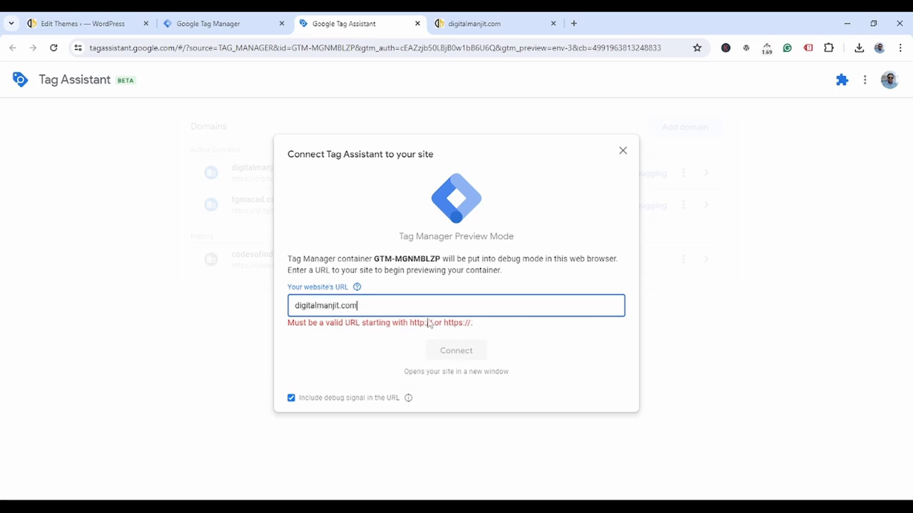
pyautogui.write('almanjit.com')
pyautogui.click(474, 23)
pyautogui.click(437, 45)
pyautogui.click(439, 45)
pyautogui.hotkey('ctrl', 'a')
pyautogui.hotkey('ctrl', 'c')
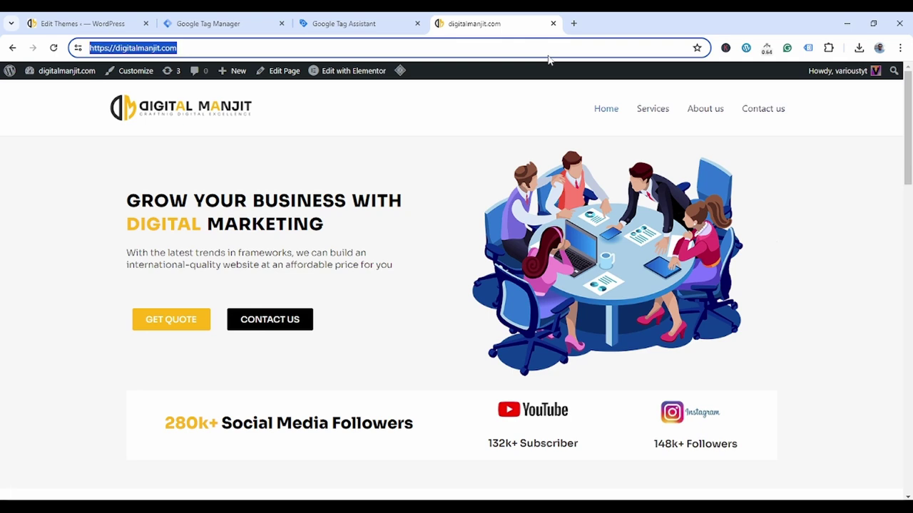
pyautogui.click(378, 24)
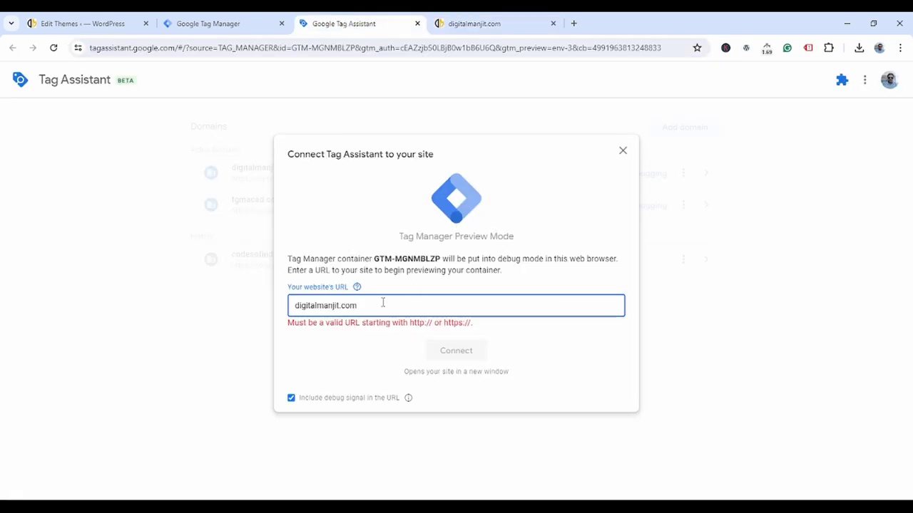
pyautogui.hotkey('ctrl', 'a')
pyautogui.hotkey('ctrl', 'v')
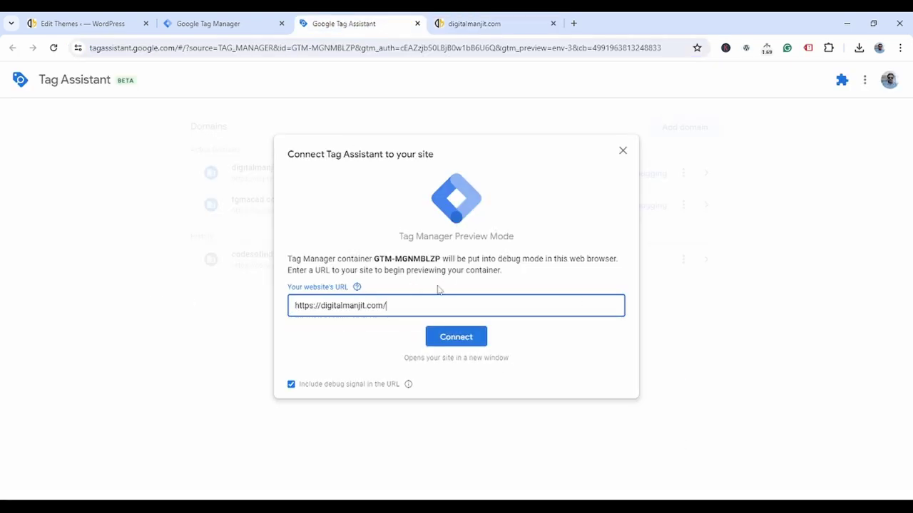
pyautogui.click(449, 333)
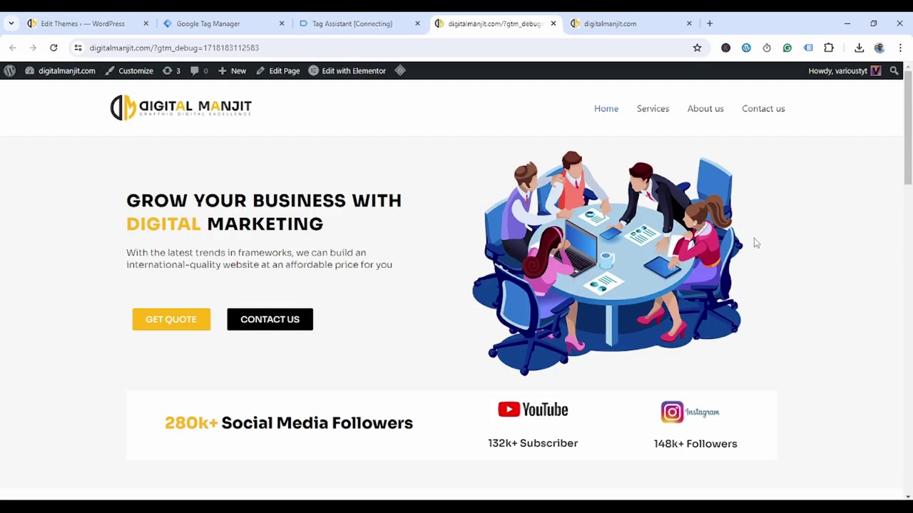
# Inspect the Google Tag Manager tag on the debug page with Tag Assistant Legacy, dismiss both error entries and return to the tag list
pyautogui.click(808, 48)
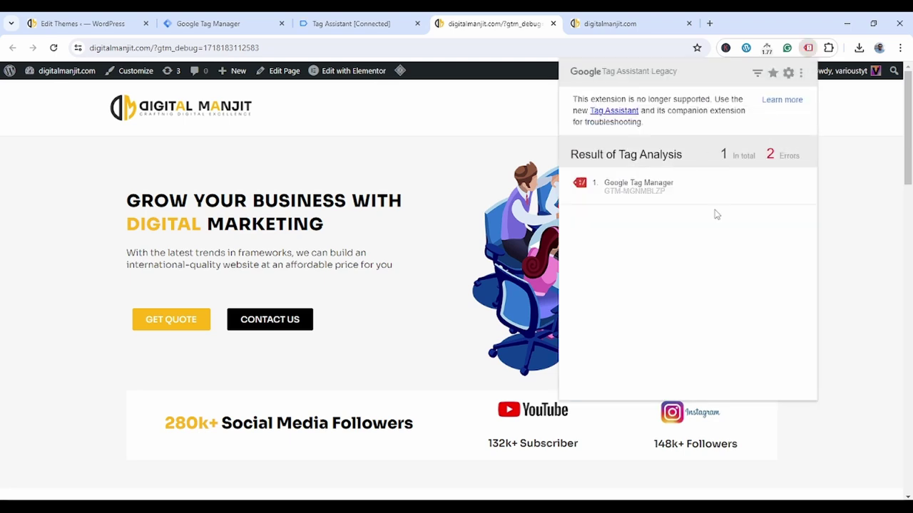
pyautogui.click(659, 197)
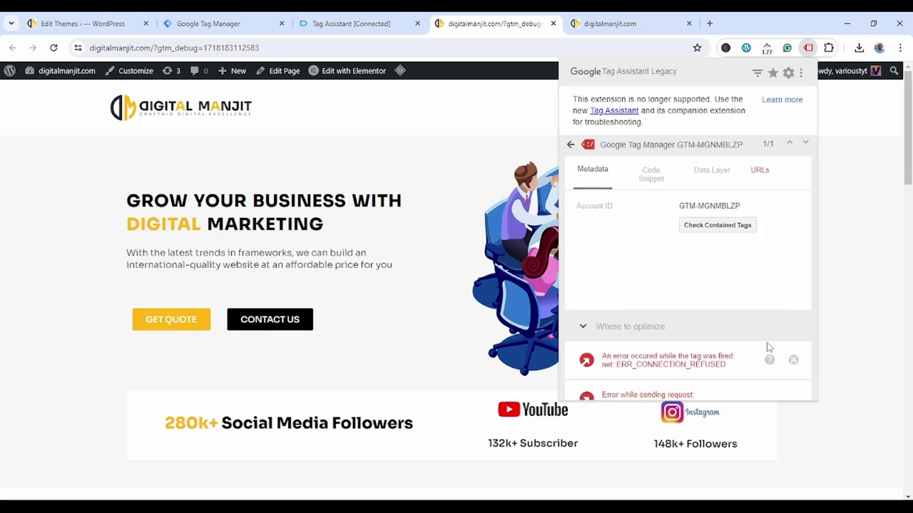
pyautogui.click(792, 362)
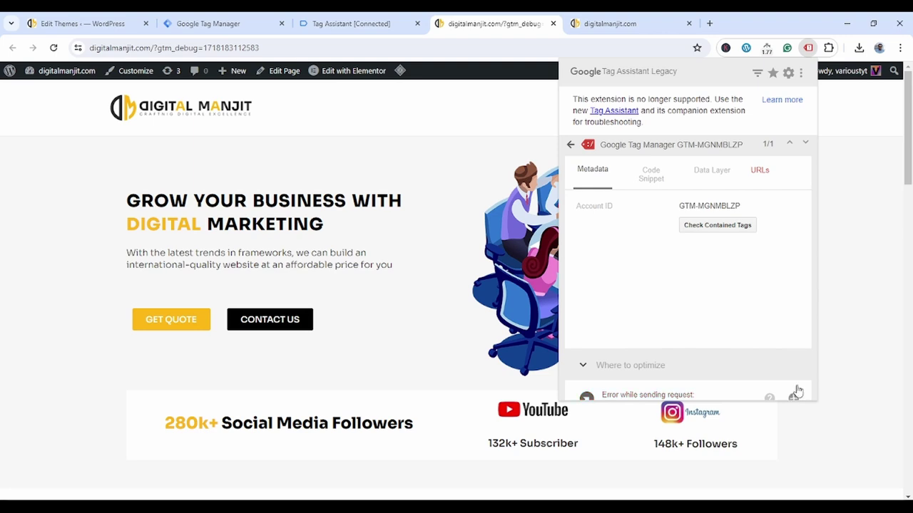
pyautogui.click(792, 397)
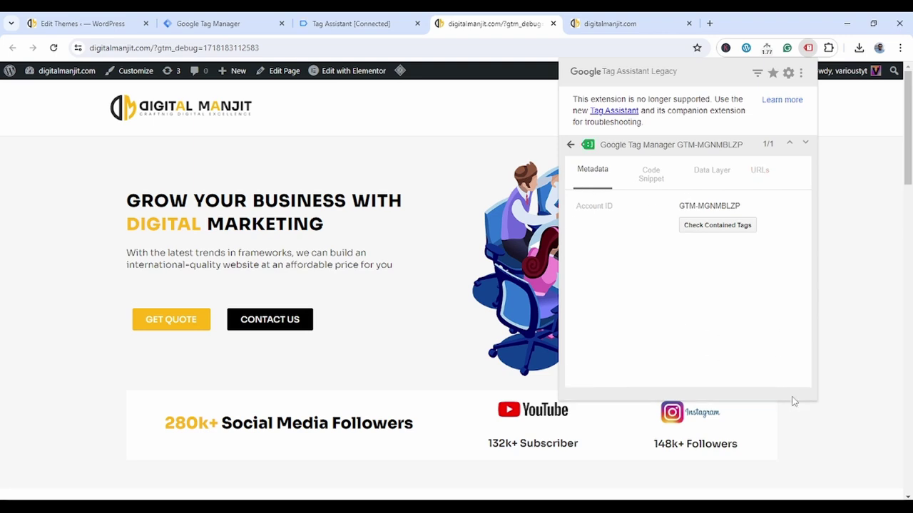
pyautogui.click(571, 145)
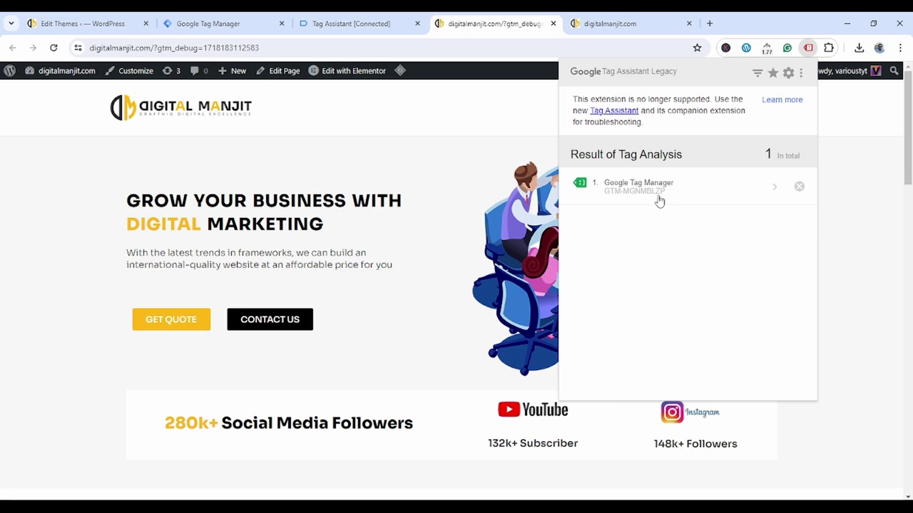
# Review the Tag Assistant connection, close its page and return to the Tag Manager workspace
pyautogui.click(276, 21)
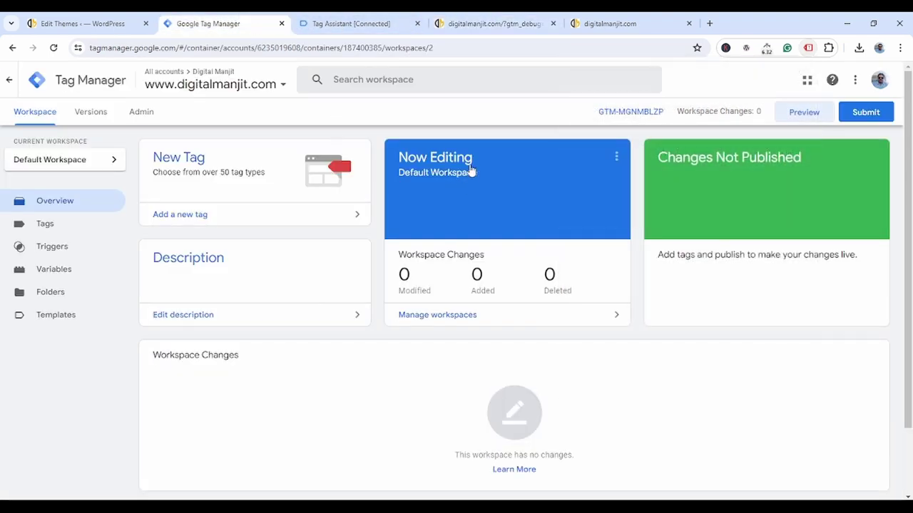
pyautogui.click(387, 27)
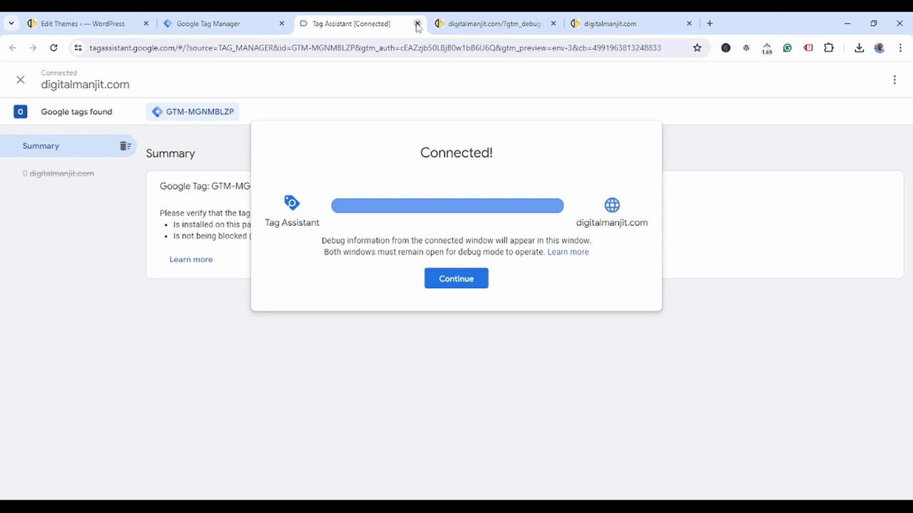
pyautogui.click(417, 24)
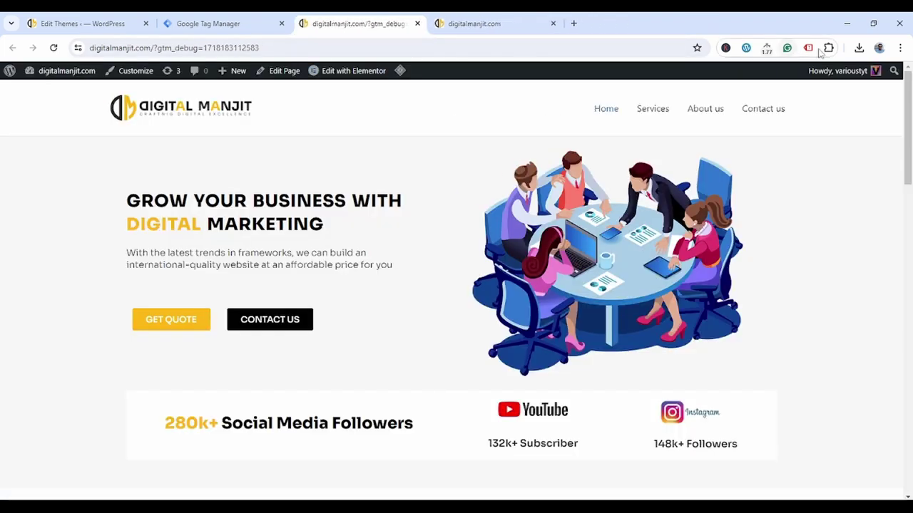
pyautogui.click(293, 23)
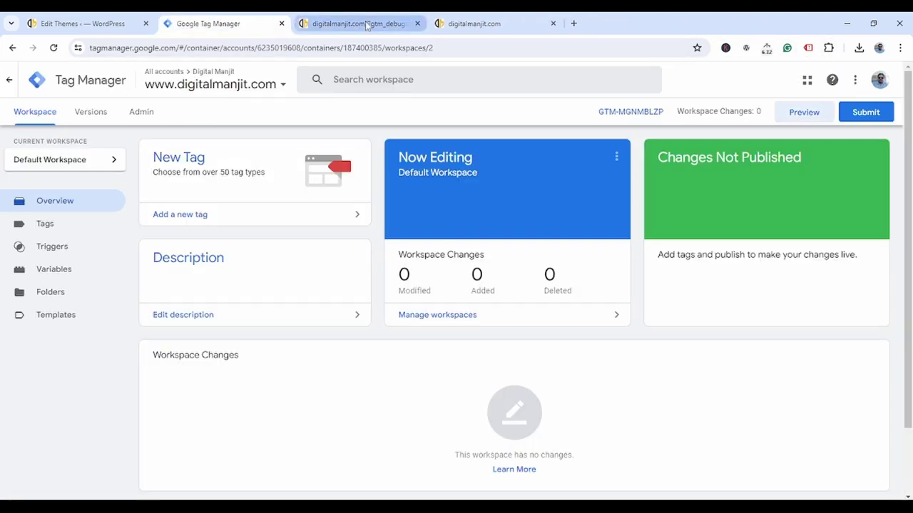
# Load google.com in a new browser tab and search for "analytics"
pyautogui.click(574, 24)
pyautogui.hotkey('ctrl', '3')
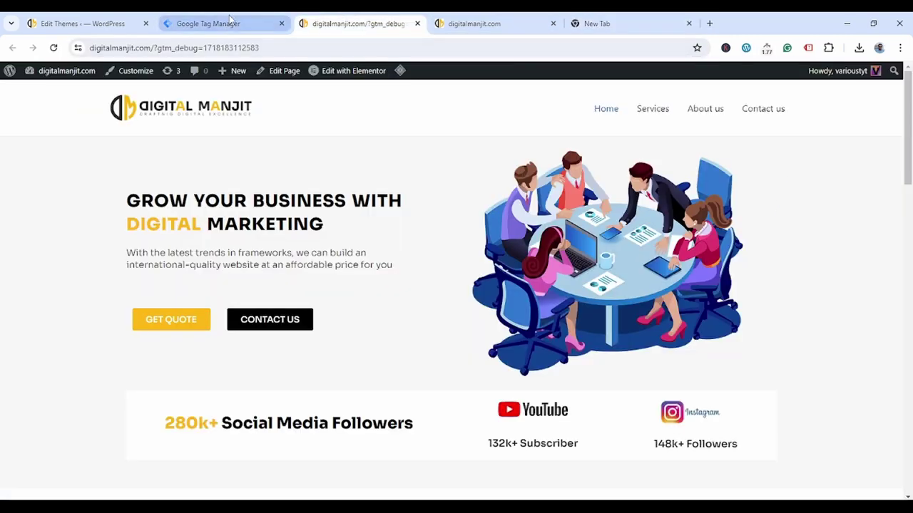
pyautogui.click(230, 24)
pyautogui.click(602, 25)
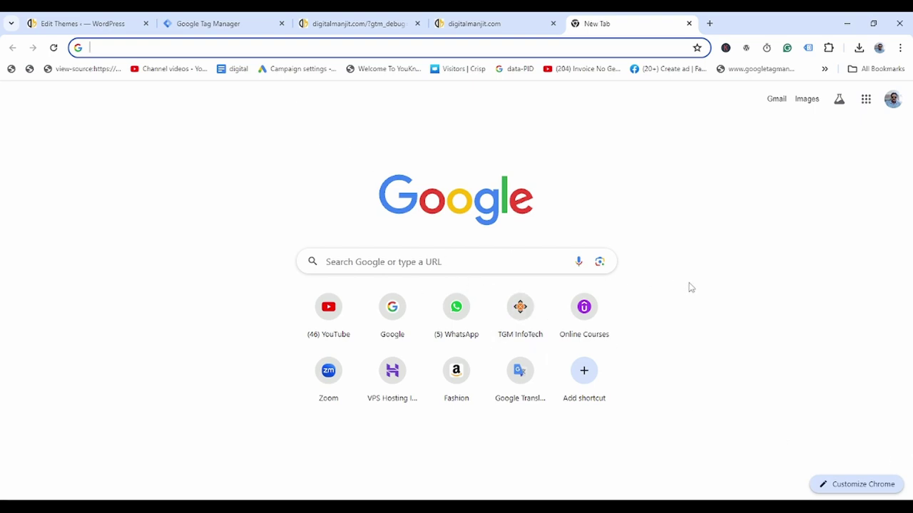
pyautogui.click(256, 48)
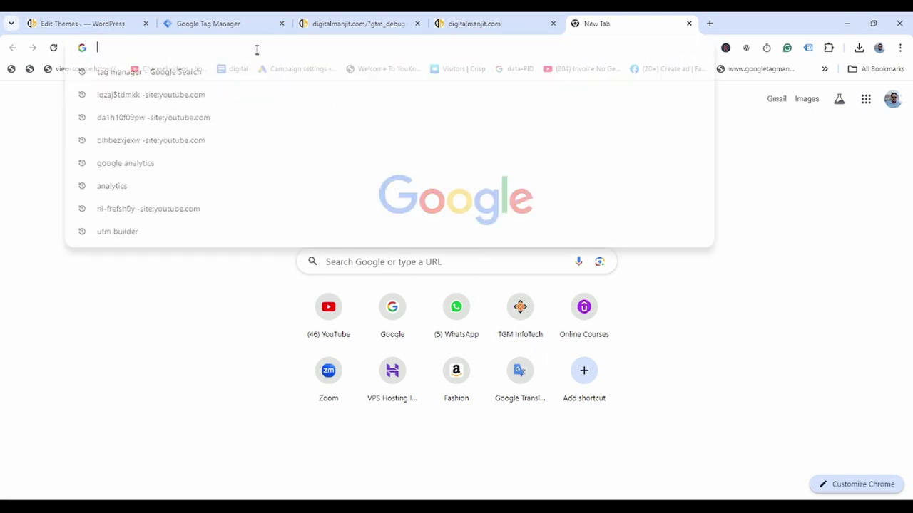
pyautogui.write('go')
pyautogui.press('Return')
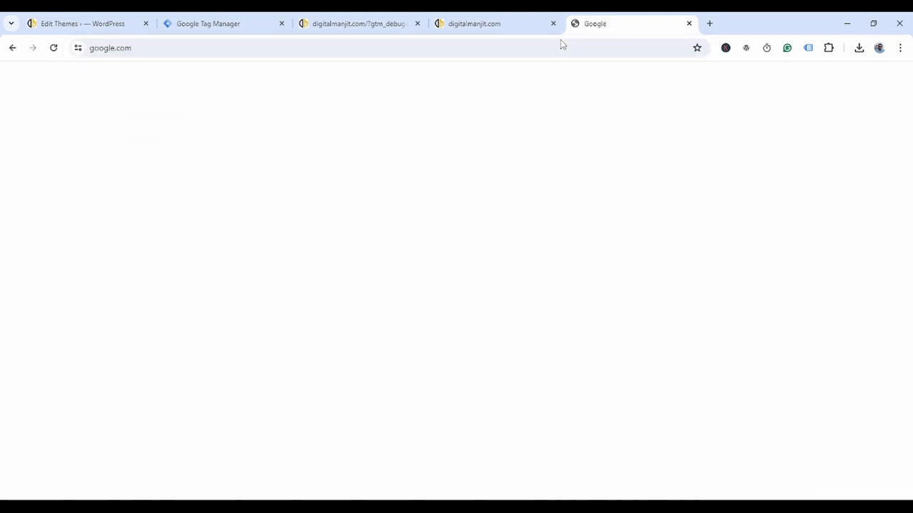
pyautogui.write('a')
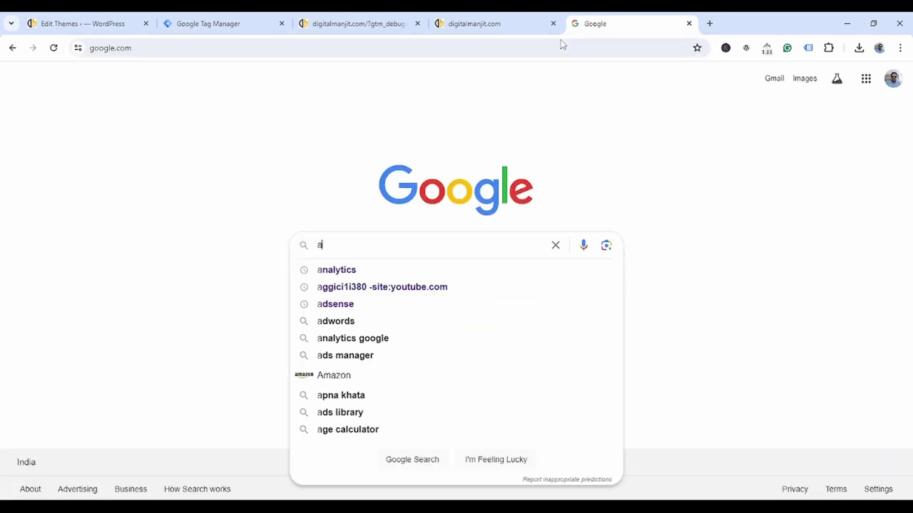
pyautogui.write('nalytics')
pyautogui.press('Return')
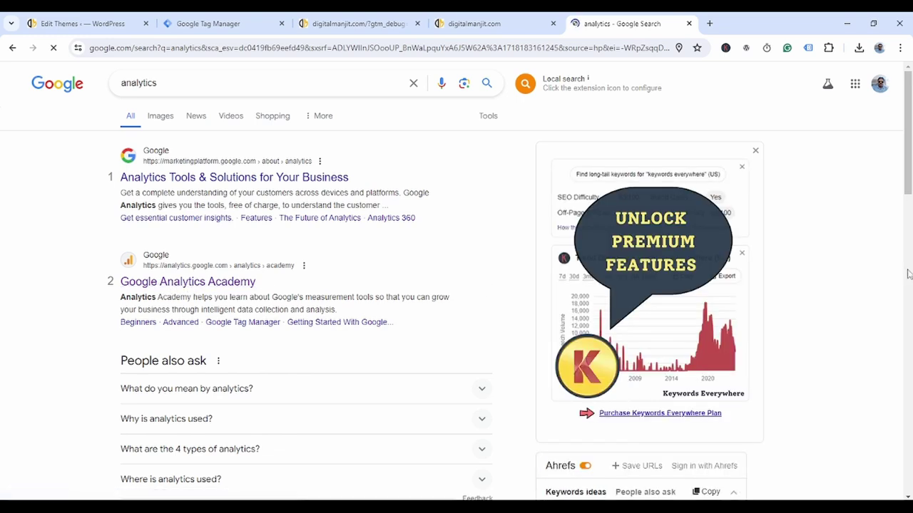
pyautogui.click(320, 44)
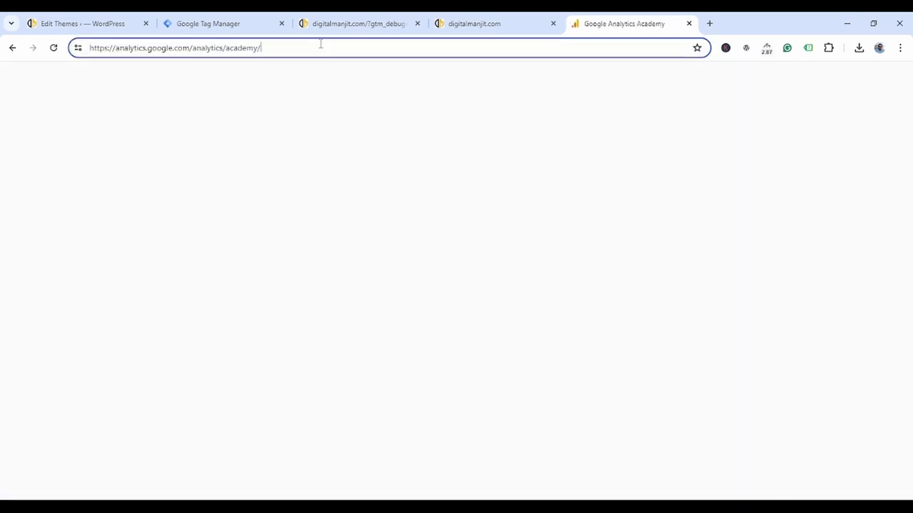
pyautogui.moveTo(320, 45); pyautogui.dragTo(197, 48)
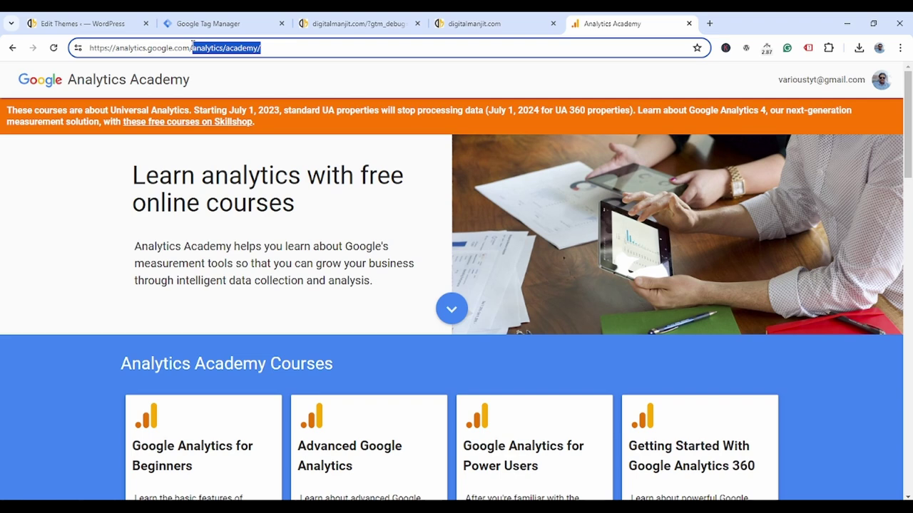
pyautogui.press('BackSpace')
pyautogui.press('Return')
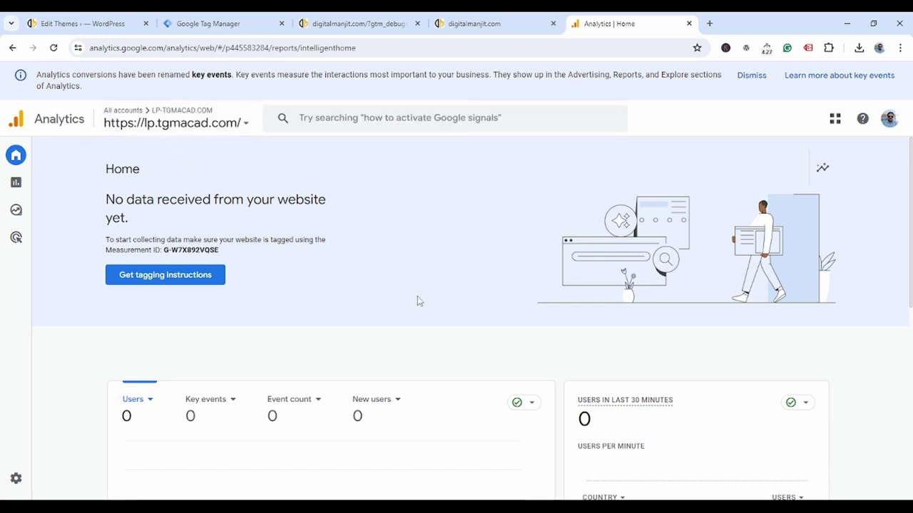
# Create a new Analytics account named "Digital Manjit" from the Admin settings and continue to property creation
pyautogui.moveTo(15, 482)
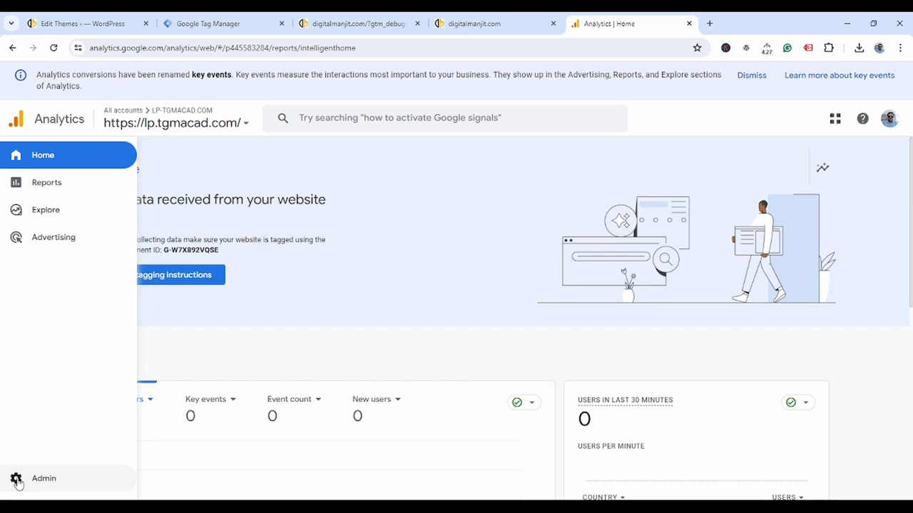
pyautogui.click(15, 479)
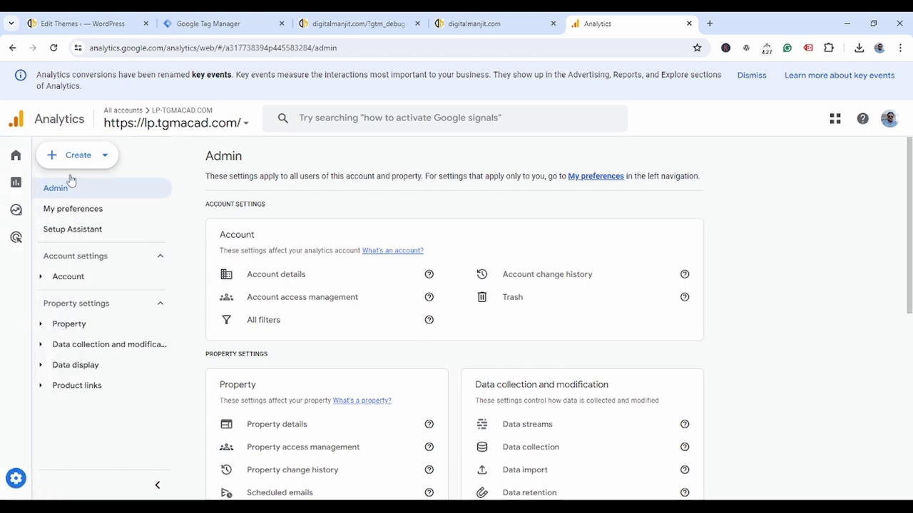
pyautogui.click(102, 159)
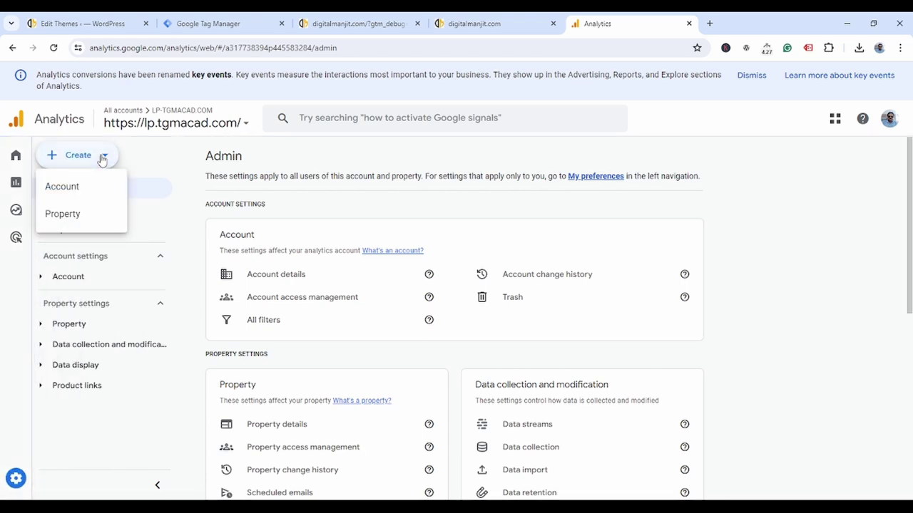
pyautogui.click(65, 189)
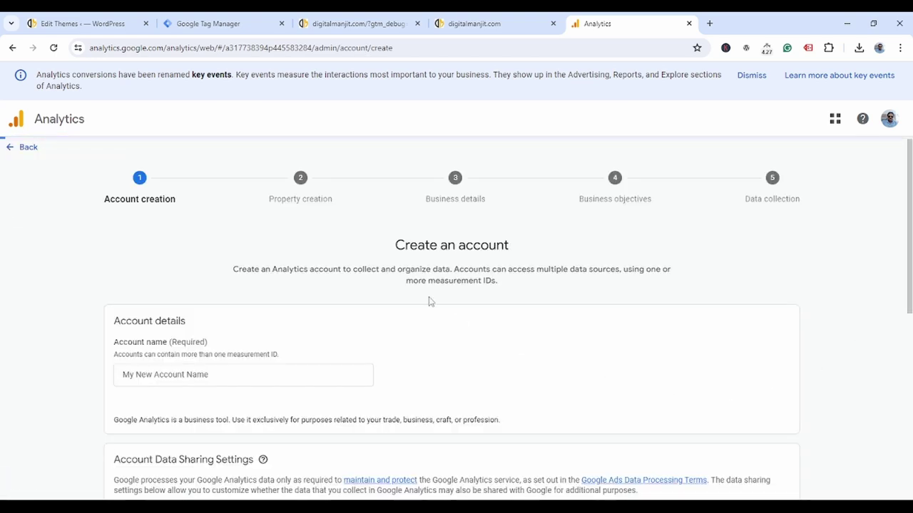
pyautogui.scroll(-3, 342, 293)
pyautogui.click(338, 209)
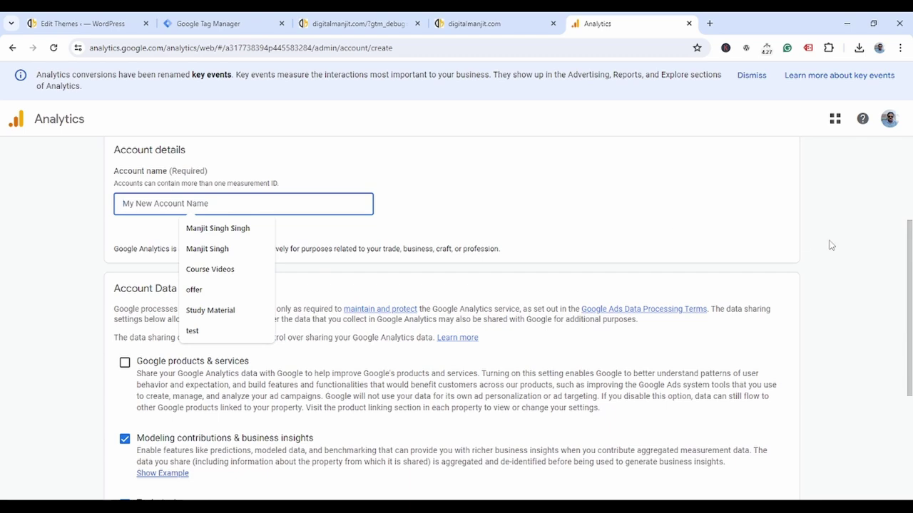
pyautogui.write('Digital Manjit')
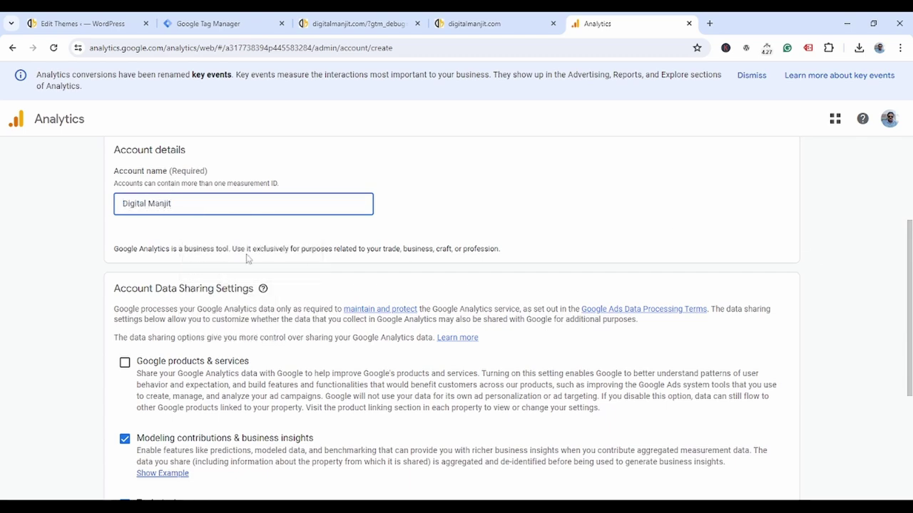
pyautogui.scroll(-5, 246, 259)
pyautogui.click(134, 479)
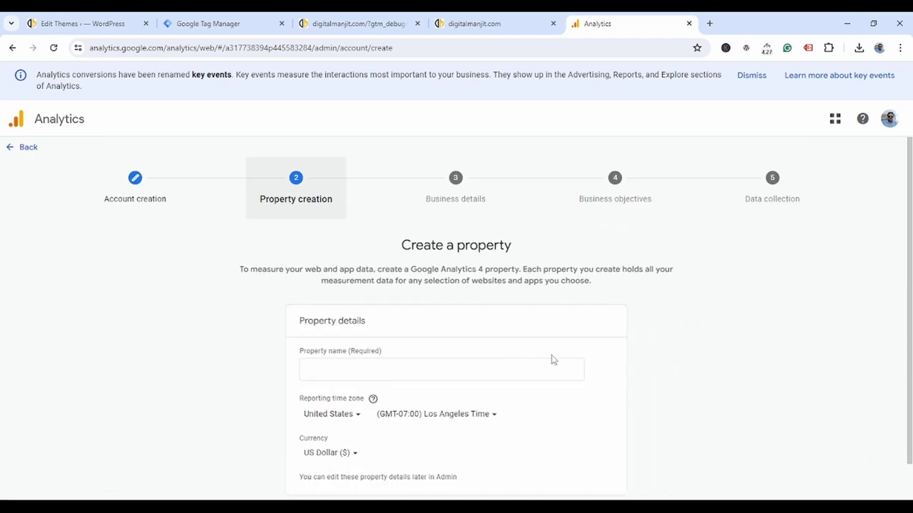
pyautogui.scroll(-1, 709, 330)
pyautogui.click(328, 326)
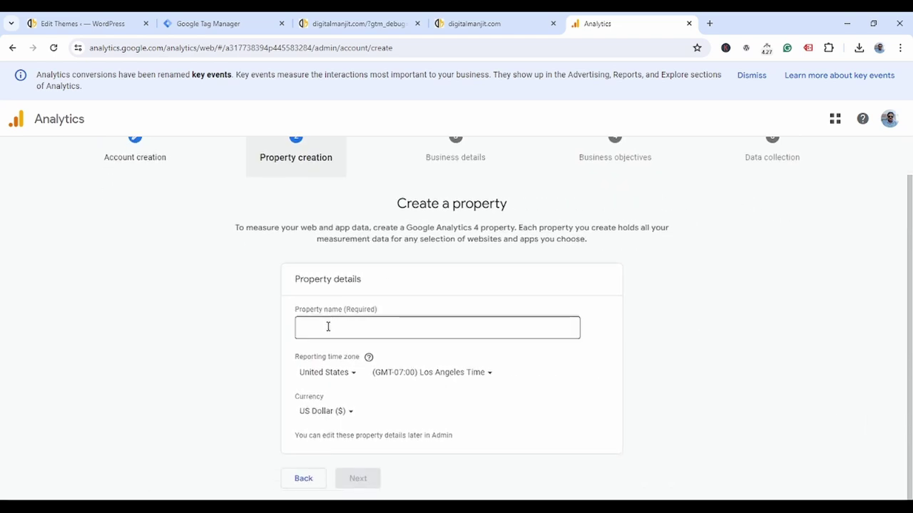
pyautogui.click(474, 24)
pyautogui.hotkey('ctrl', 'c')
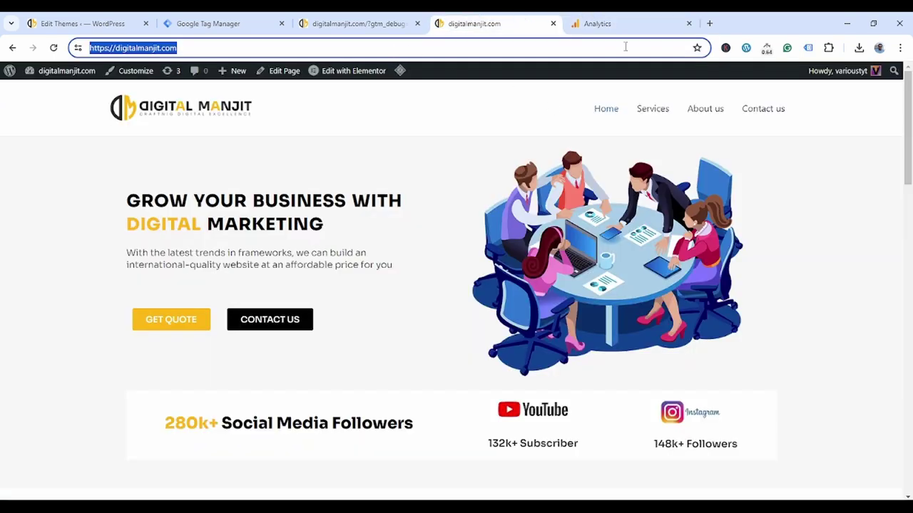
pyautogui.click(621, 24)
pyautogui.hotkey('ctrl', 'v')
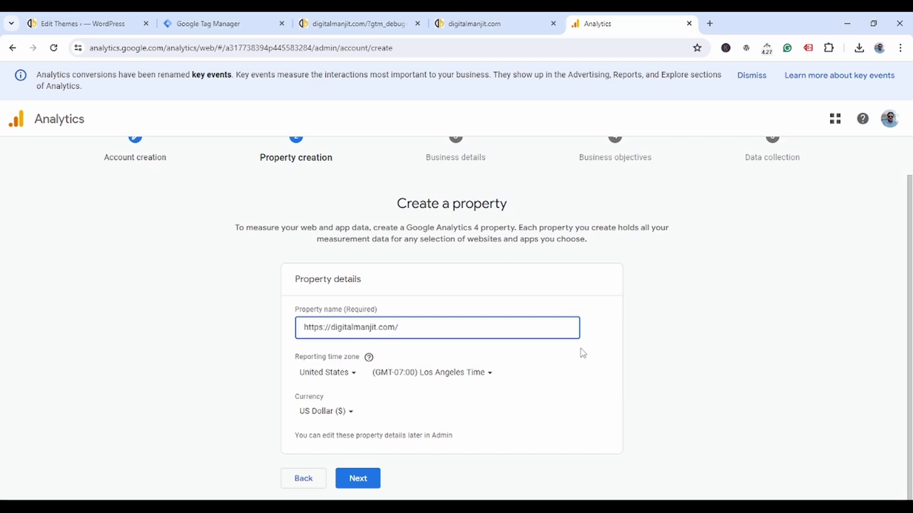
# Set the property's reporting time zone country to India and continue to the business details
pyautogui.click(347, 373)
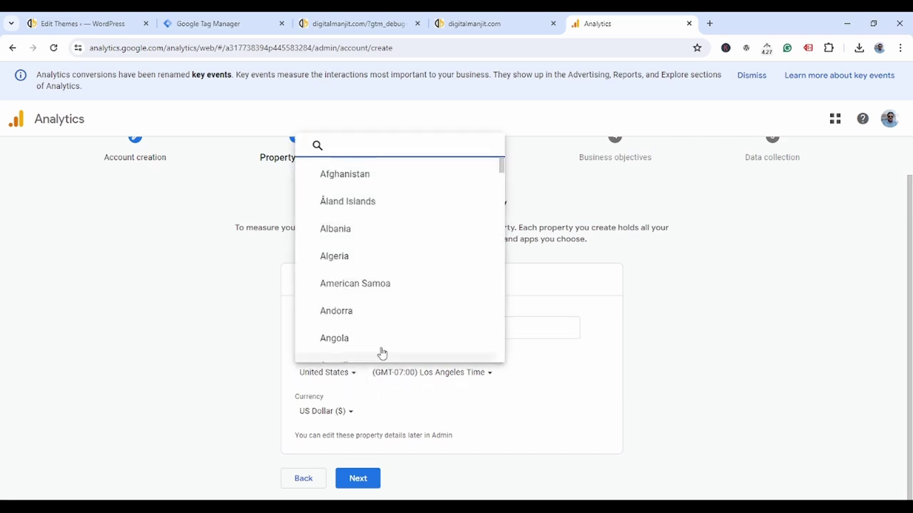
pyautogui.click(317, 370)
pyautogui.click(347, 374)
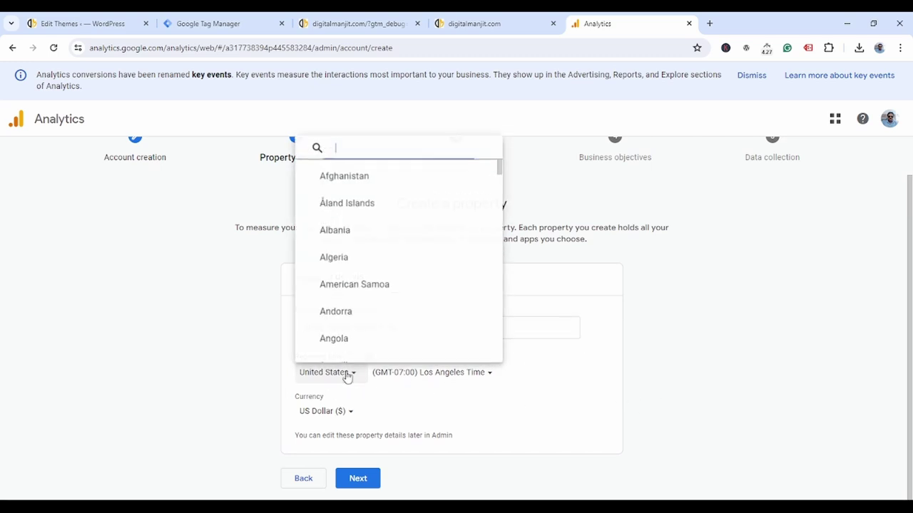
pyautogui.write('india')
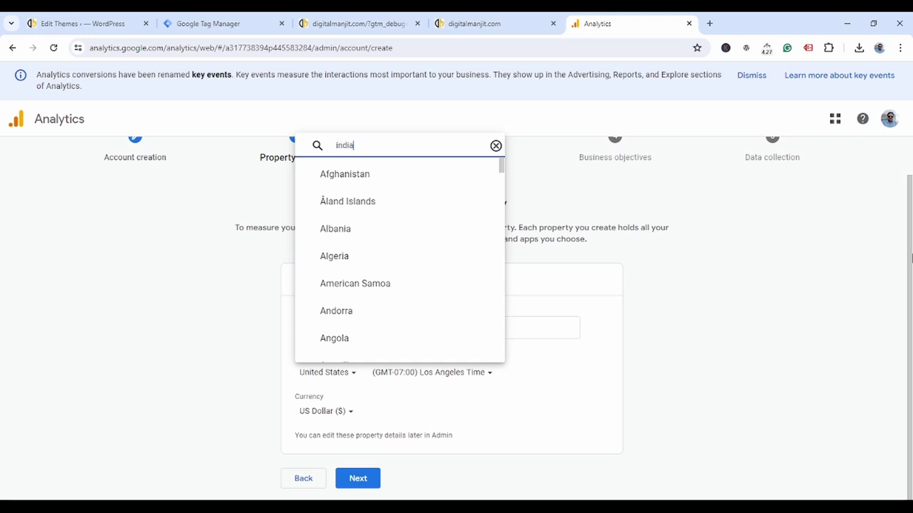
pyautogui.click(345, 352)
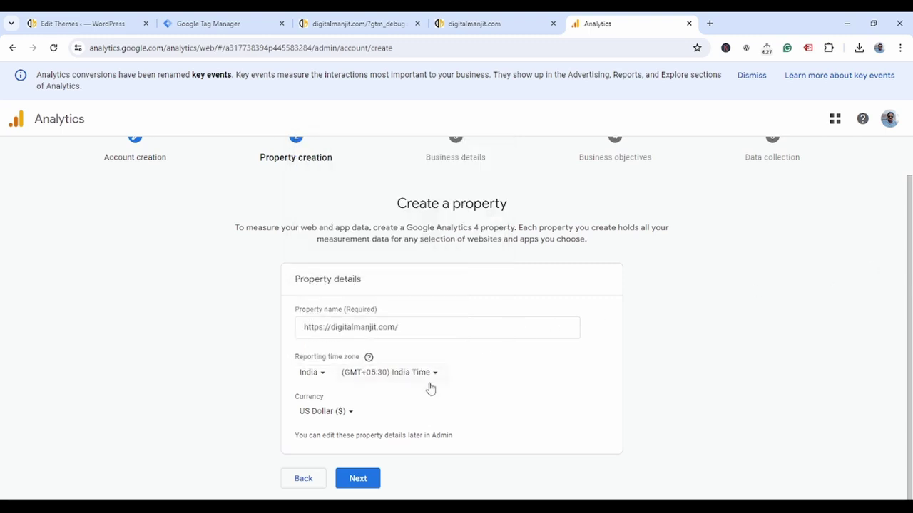
pyautogui.click(359, 479)
# Set the industry category to Jobs & Education and the business size to Small, and continue to the business objectives
pyautogui.scroll(-1, 599, 340)
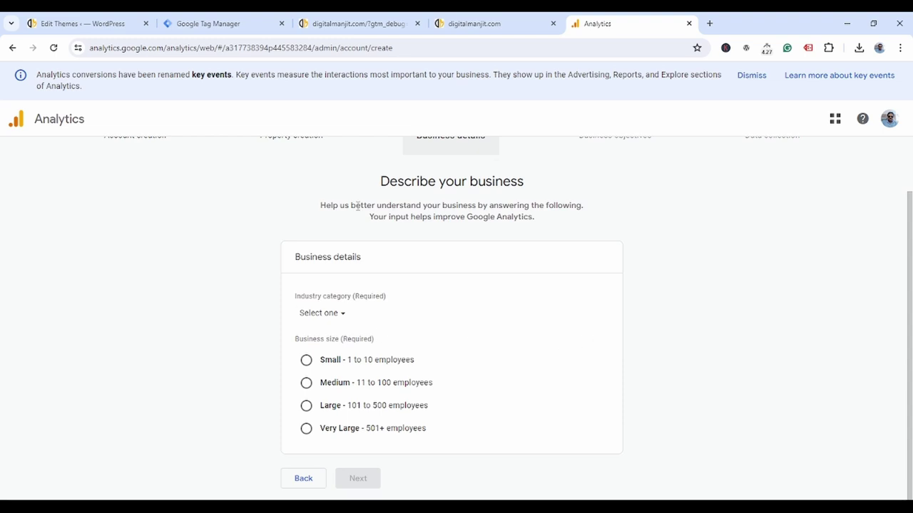
pyautogui.click(341, 316)
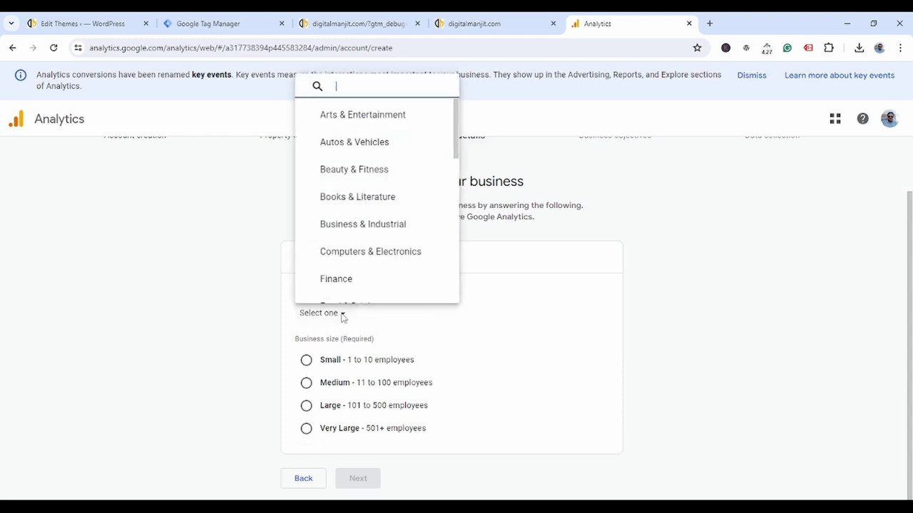
pyautogui.write('edi')
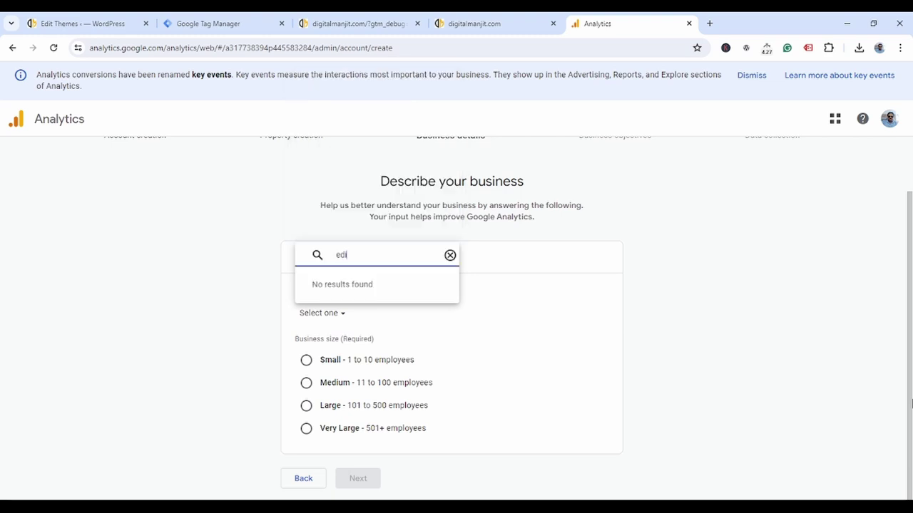
pyautogui.write('uca')
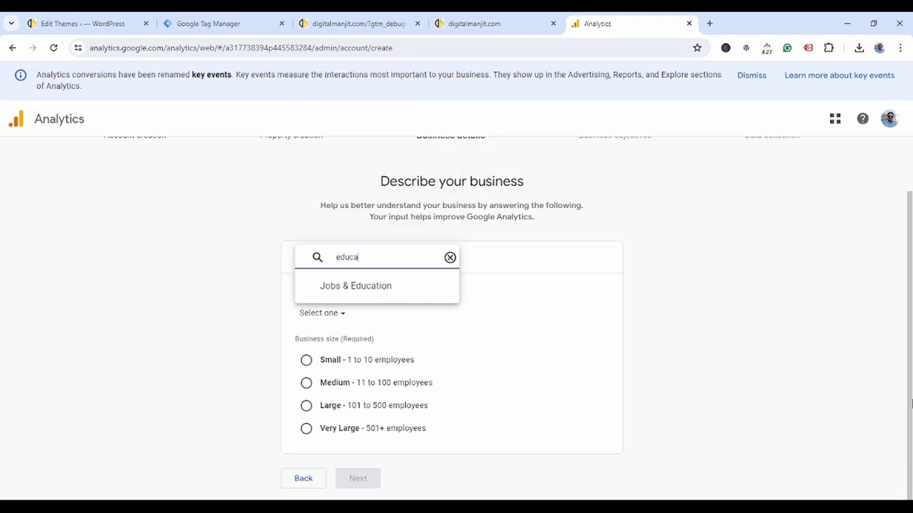
pyautogui.click(335, 289)
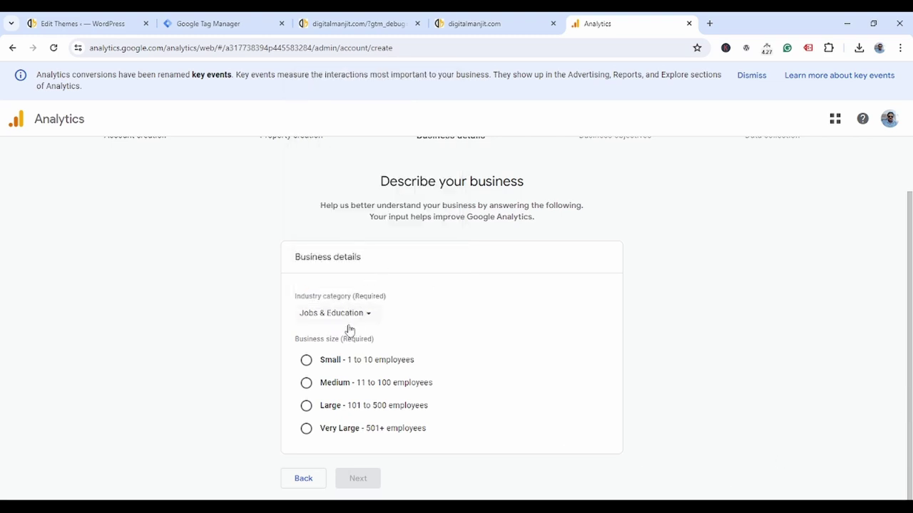
pyautogui.click(306, 360)
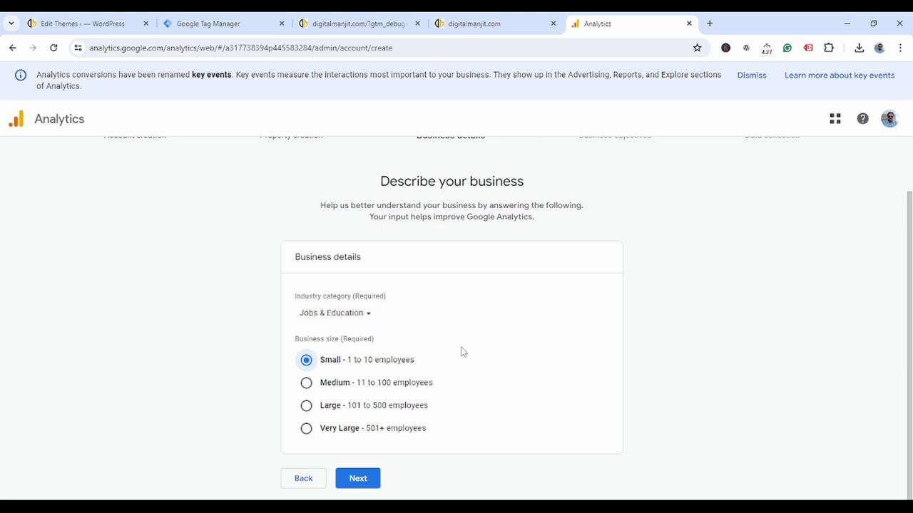
pyautogui.click(359, 483)
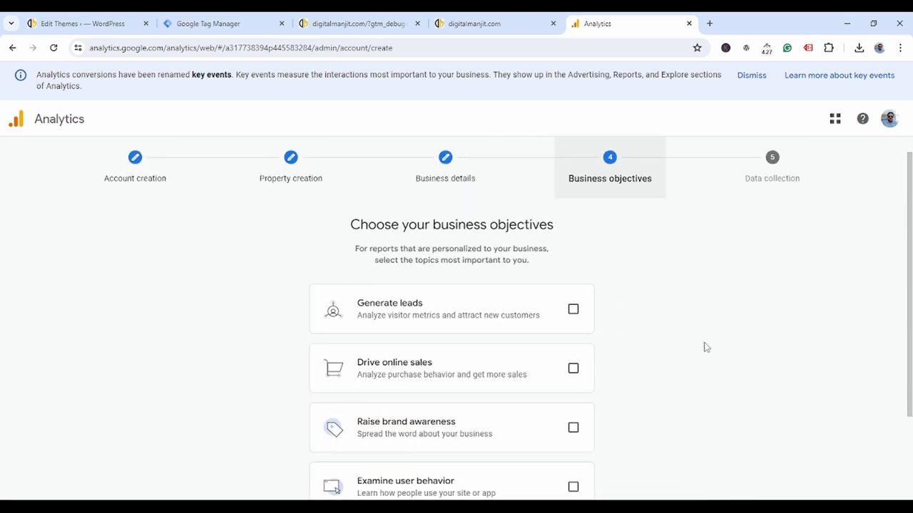
# Select the objectives Examine user behavior, Raise brand awareness, Drive online sales and Generate leads
pyautogui.scroll(-1, 718, 334)
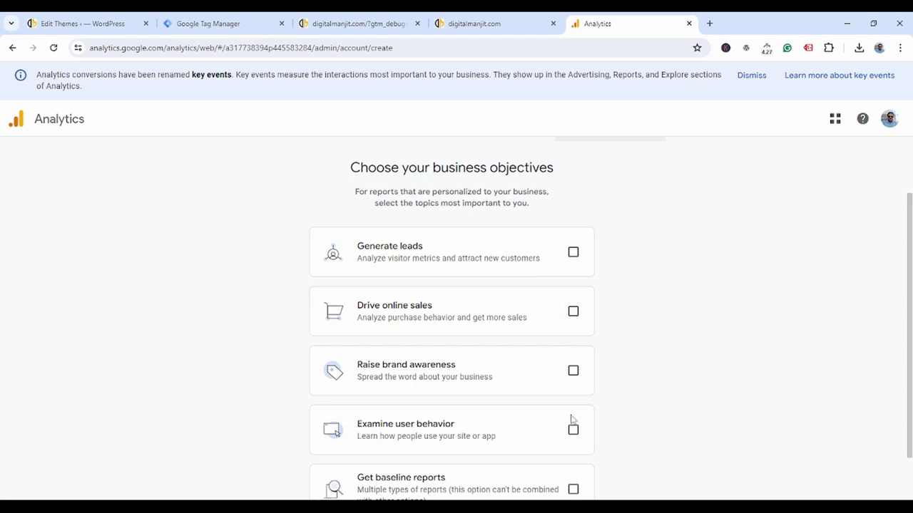
pyautogui.scroll(-1, 685, 387)
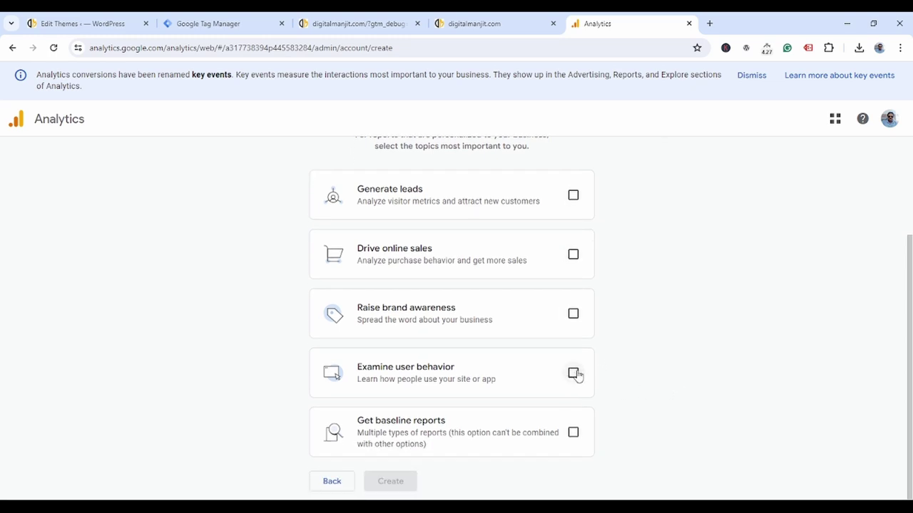
pyautogui.click(574, 373)
pyautogui.click(573, 314)
pyautogui.click(574, 254)
pyautogui.click(574, 195)
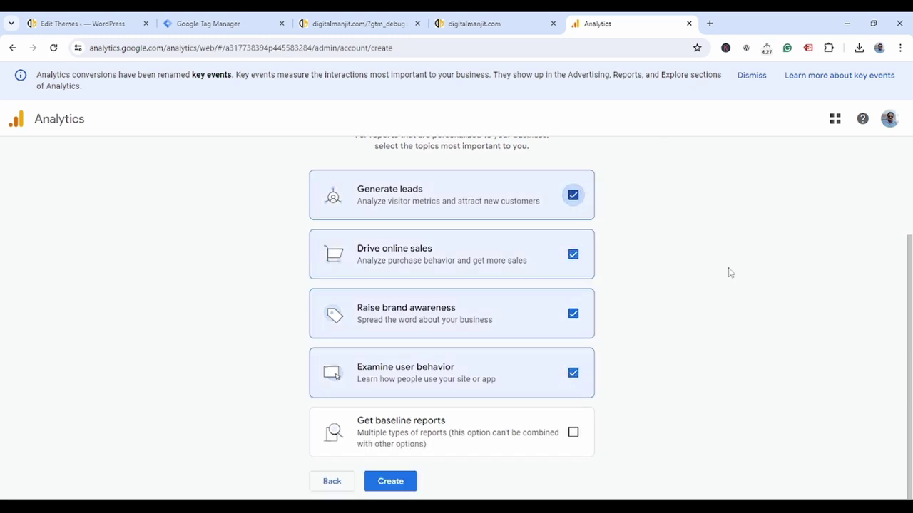
# Create the property and accept the Google Analytics Terms of Service together with the Data Processing Terms
pyautogui.click(395, 483)
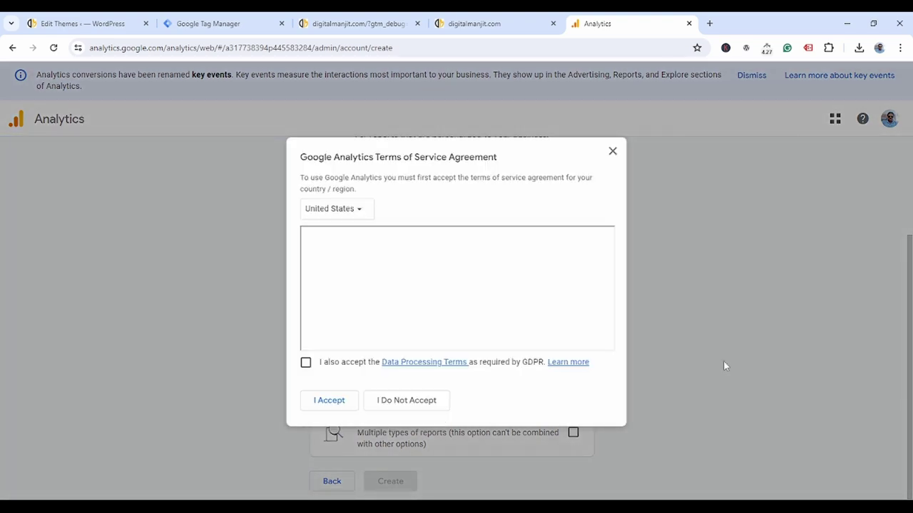
pyautogui.click(306, 363)
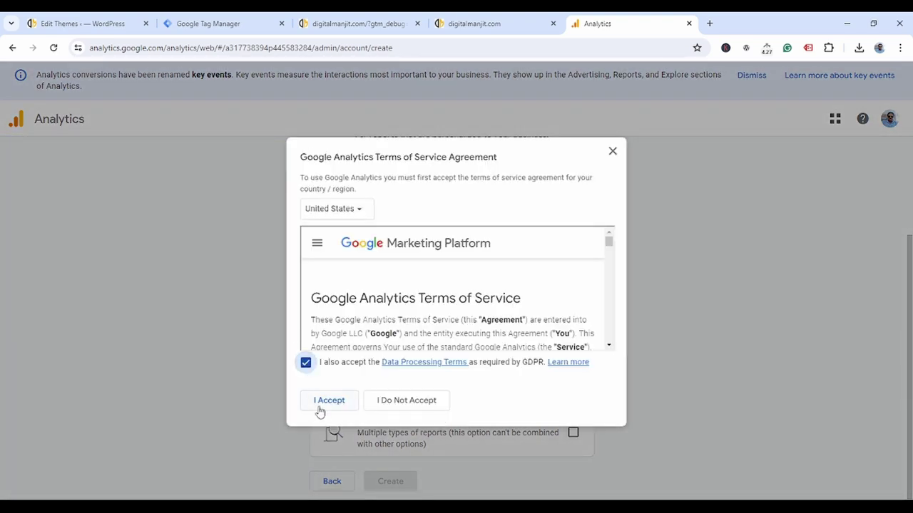
pyautogui.click(329, 401)
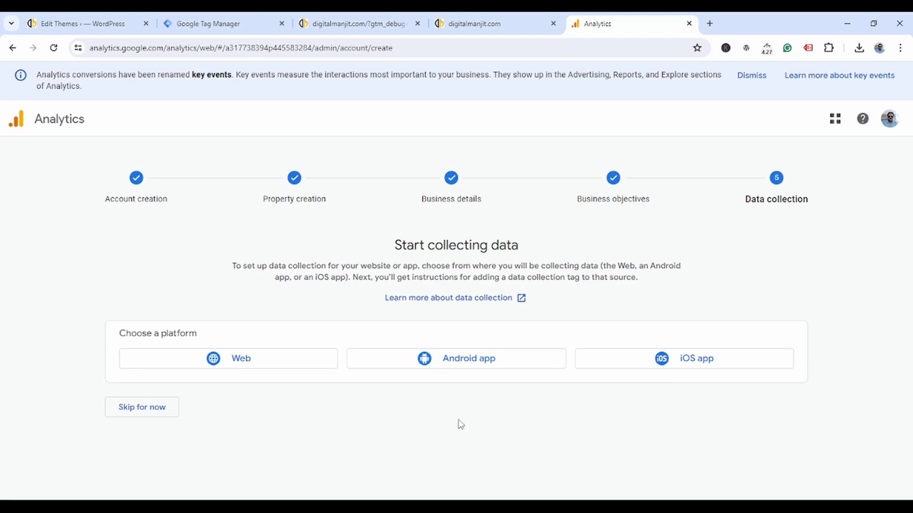
# Choose Web as the data collection platform and review the stream's enhanced measurement options without changing them
pyautogui.click(251, 364)
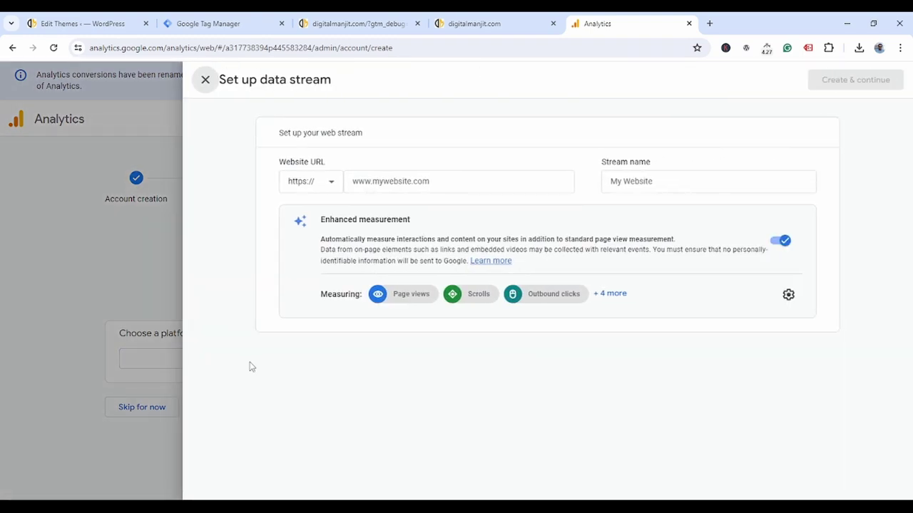
pyautogui.click(788, 296)
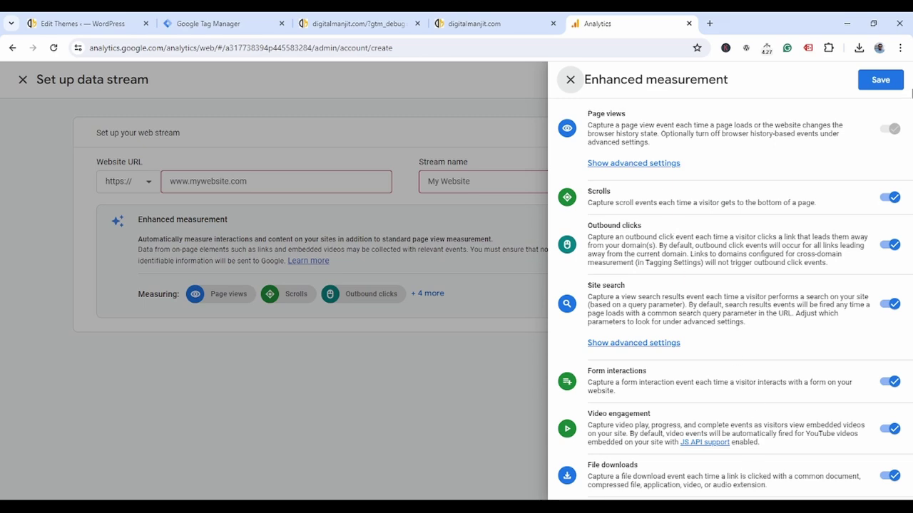
pyautogui.click(570, 79)
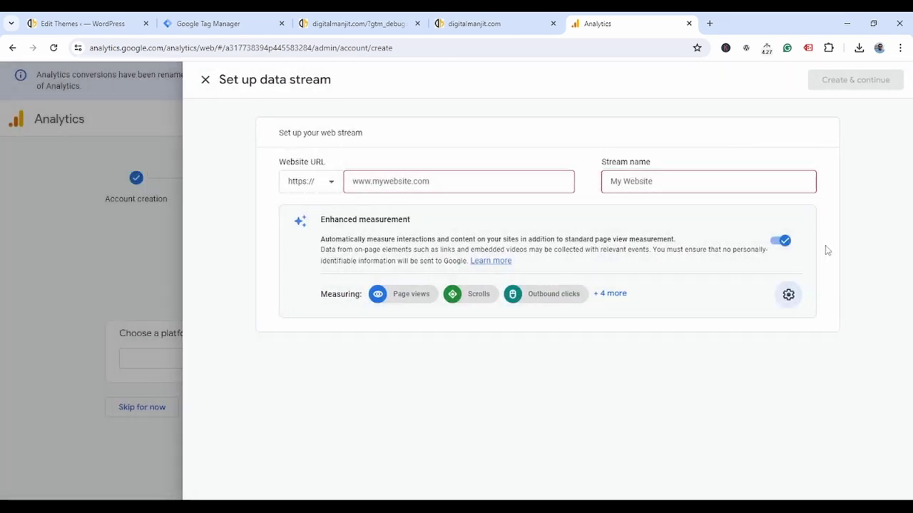
pyautogui.click(405, 183)
pyautogui.write('https://digitalmanjit.com/')
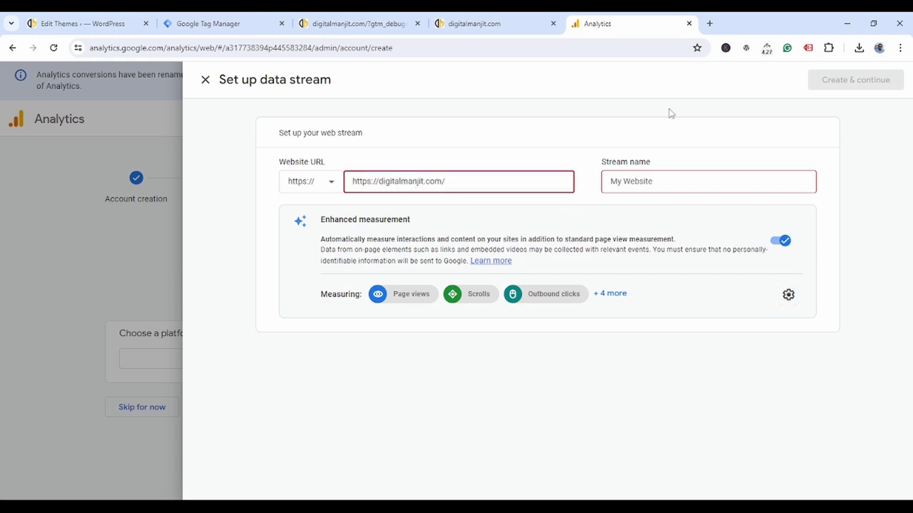
pyautogui.press('Delete')
pyautogui.press('Delete')
pyautogui.press('Delete')
pyautogui.press('Delete')
pyautogui.press('Delete')
pyautogui.press('Delete')
pyautogui.press('Delete')
pyautogui.press('Delete')
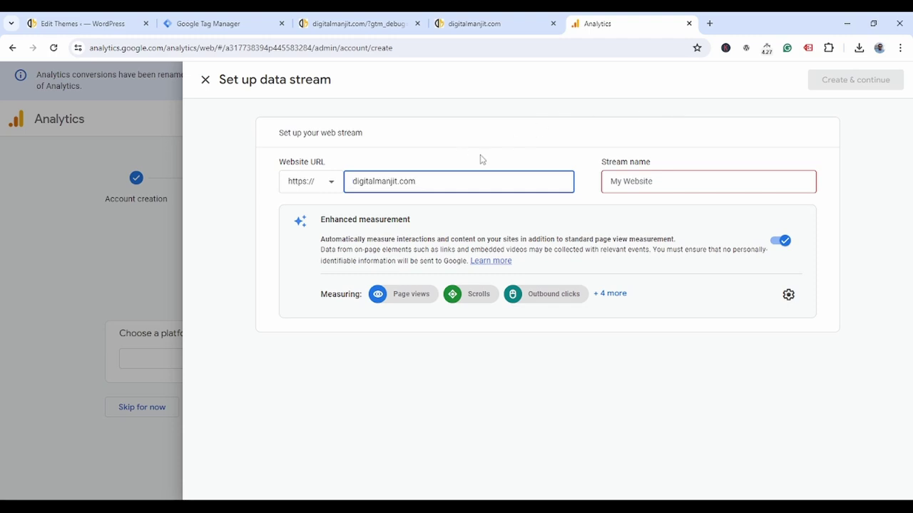
# Copy digitalmanjit.com from the website URL into the stream name and create the web stream
pyautogui.moveTo(435, 180); pyautogui.dragTo(249, 176)
pyautogui.hotkey('ctrl', 'c')
pyautogui.click(727, 180)
pyautogui.hotkey('ctrl', 'v')
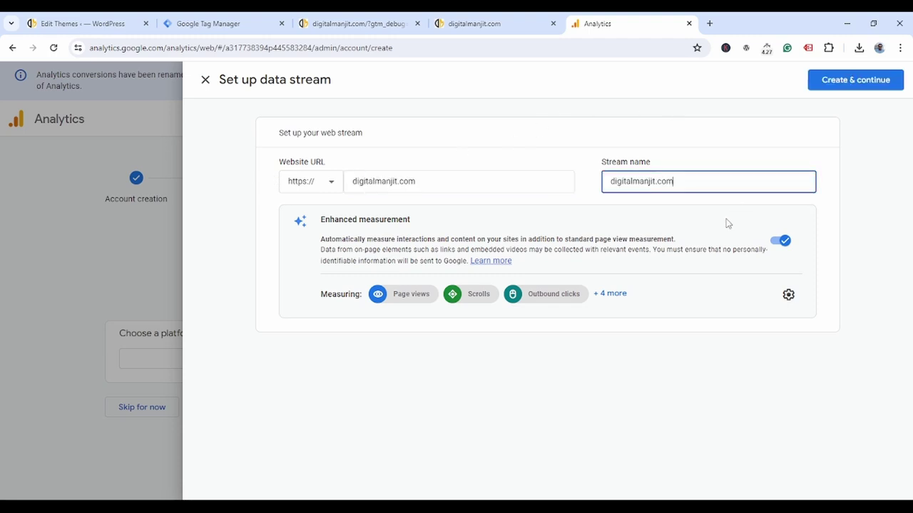
pyautogui.click(870, 84)
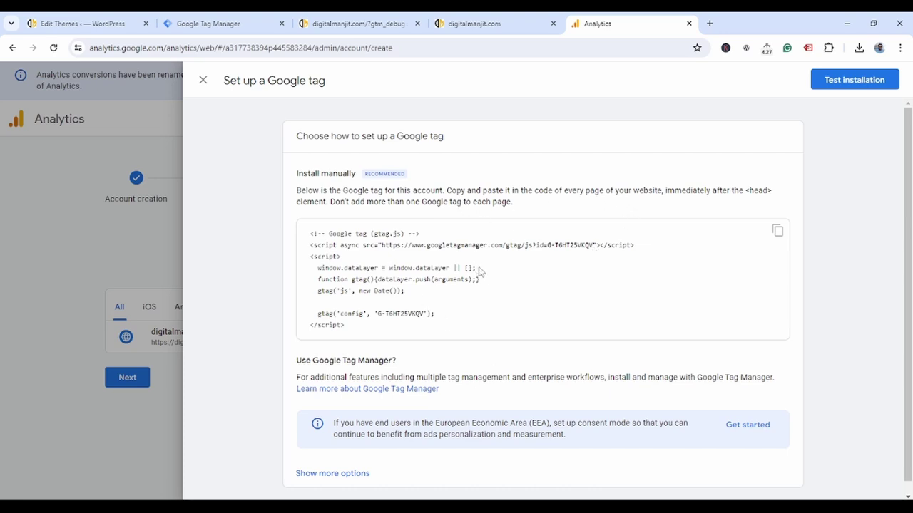
# Close the Google tag setup instructions and copy the measurement ID from the web stream details
pyautogui.scroll(-1, 865, 294)
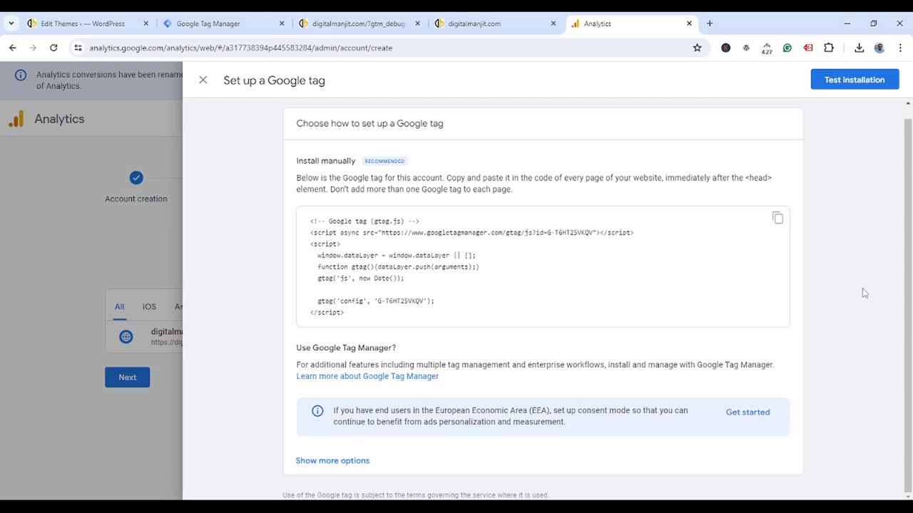
pyautogui.click(203, 81)
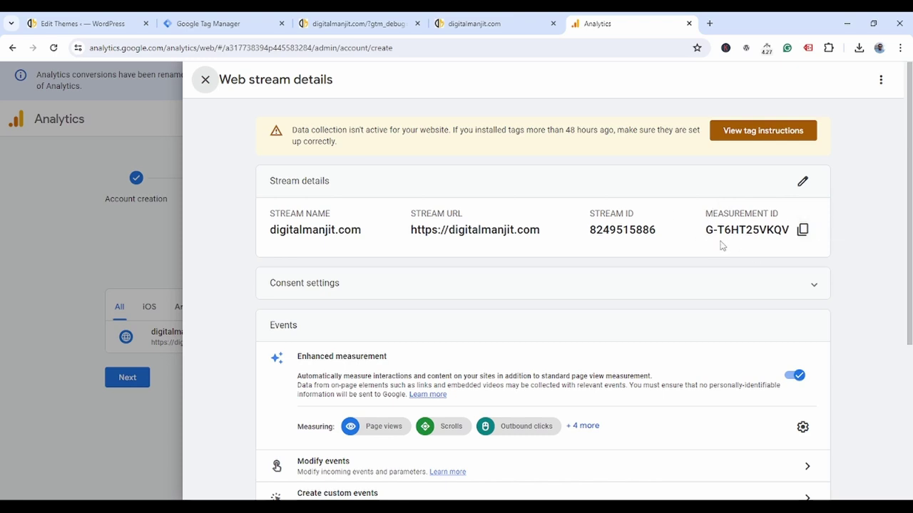
pyautogui.click(802, 230)
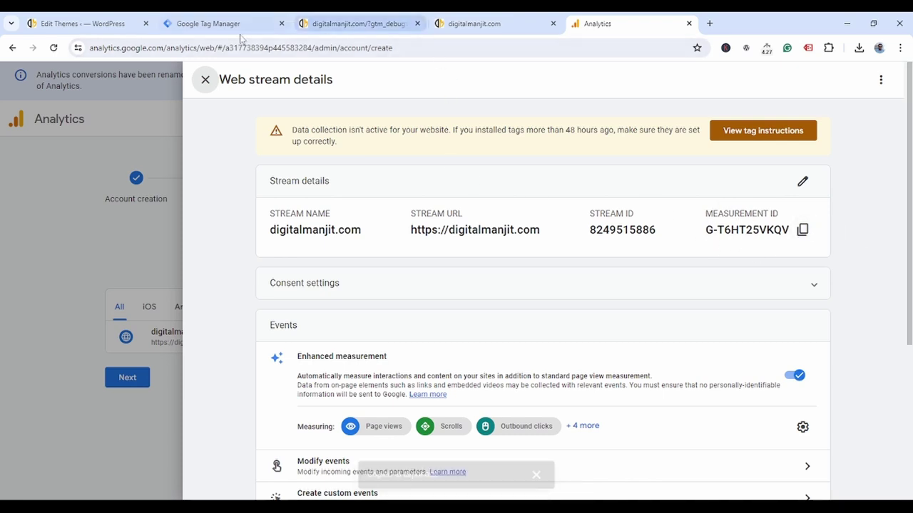
# Switch to Google Tag Manager and create a new tag named "GA4" in the default workspace
pyautogui.click(210, 26)
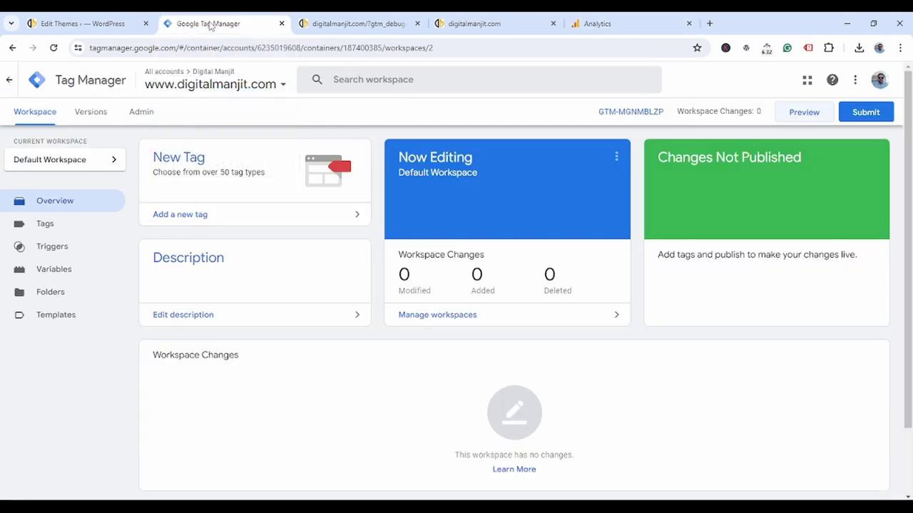
pyautogui.click(46, 224)
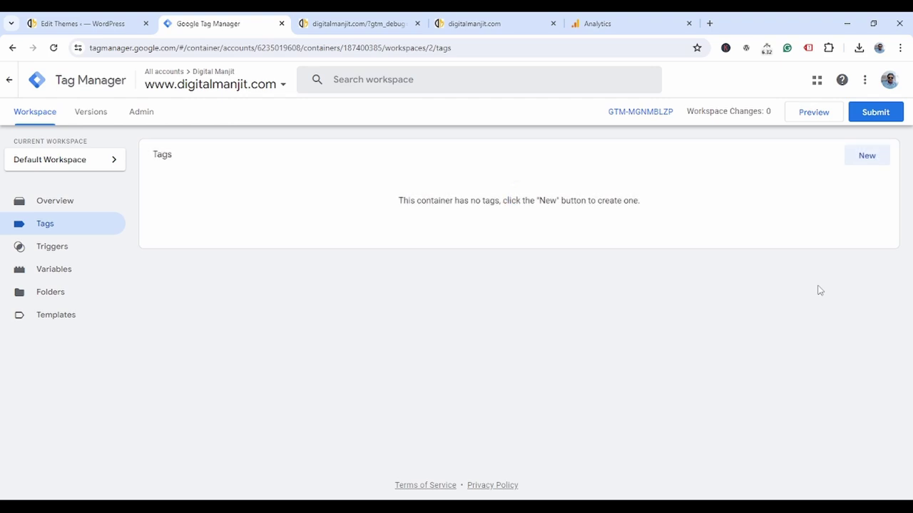
pyautogui.click(865, 166)
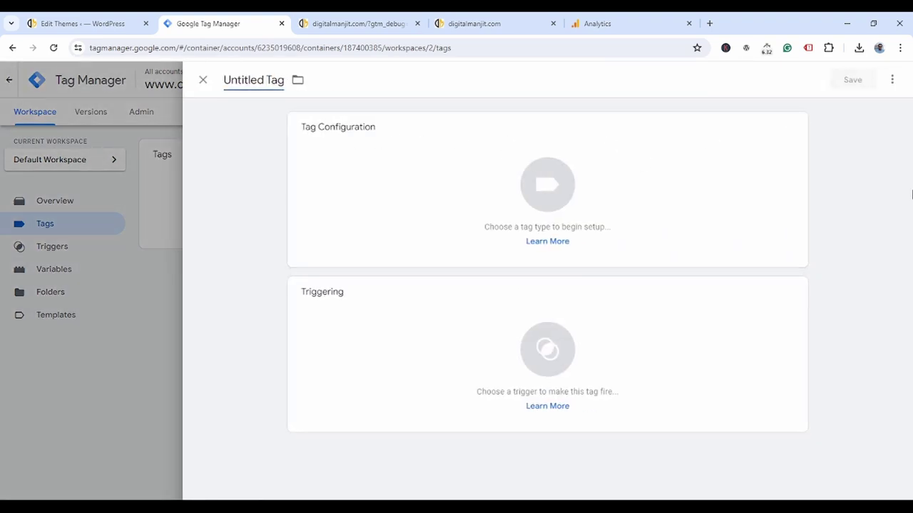
pyautogui.press('BackSpace')
pyautogui.press('BackSpace')
pyautogui.press('BackSpace')
pyautogui.press('BackSpace')
pyautogui.press('BackSpace')
pyautogui.write('GA4')
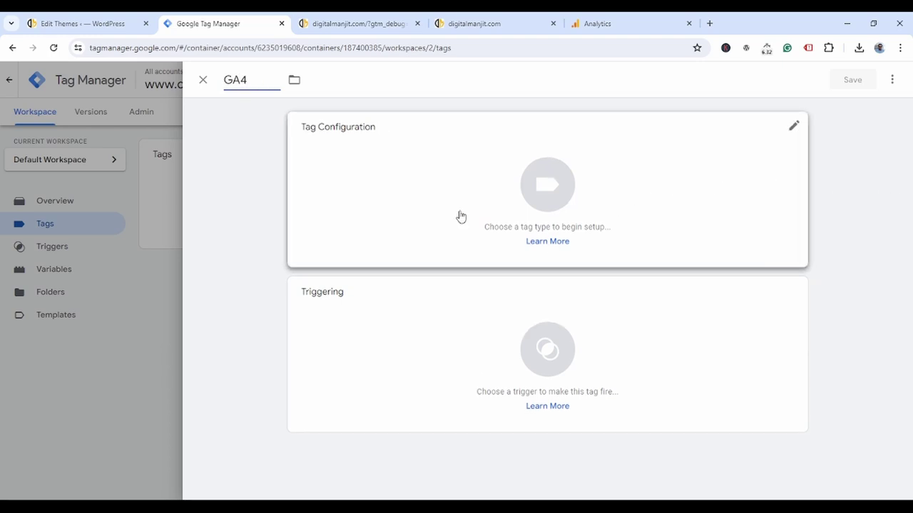
# Set the GA4 tag's type to Google Tag under Google Analytics and paste the copied measurement ID as its tag ID
pyautogui.click(547, 186)
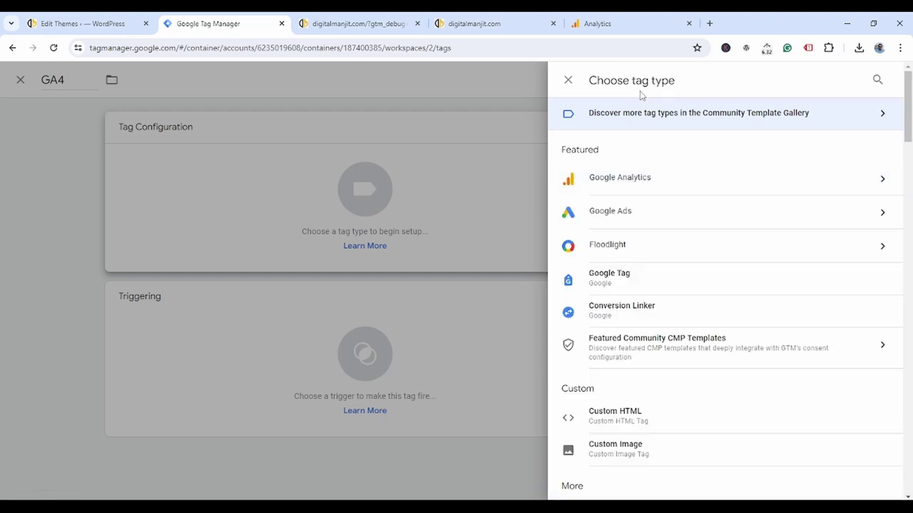
pyautogui.click(664, 184)
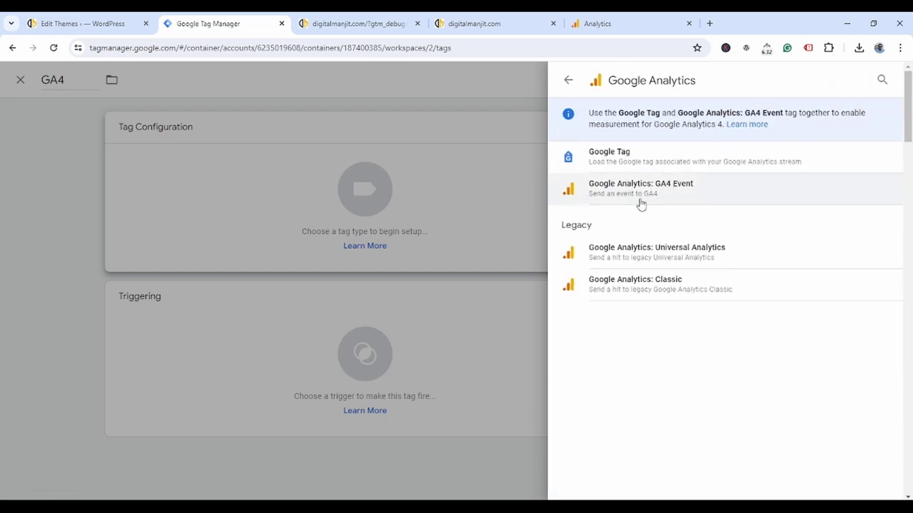
pyautogui.click(621, 159)
pyautogui.click(376, 241)
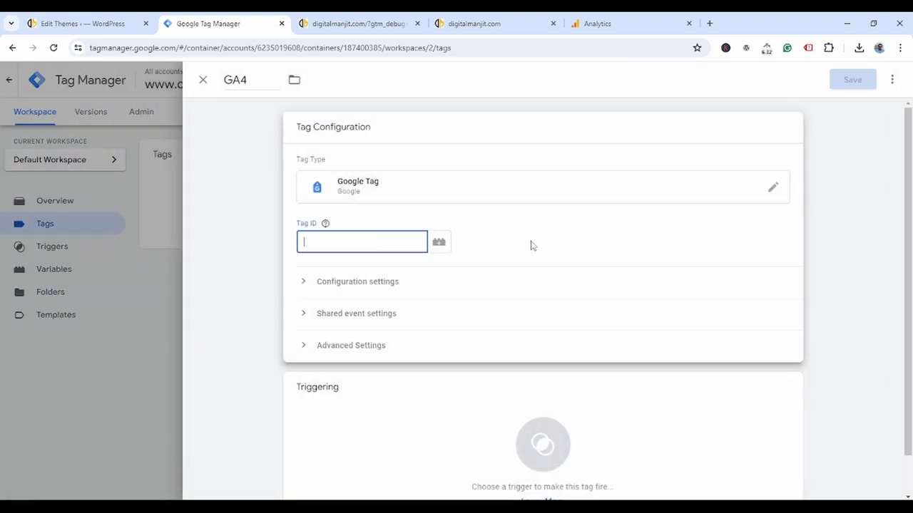
pyautogui.hotkey('ctrl', 'v')
pyautogui.click(568, 249)
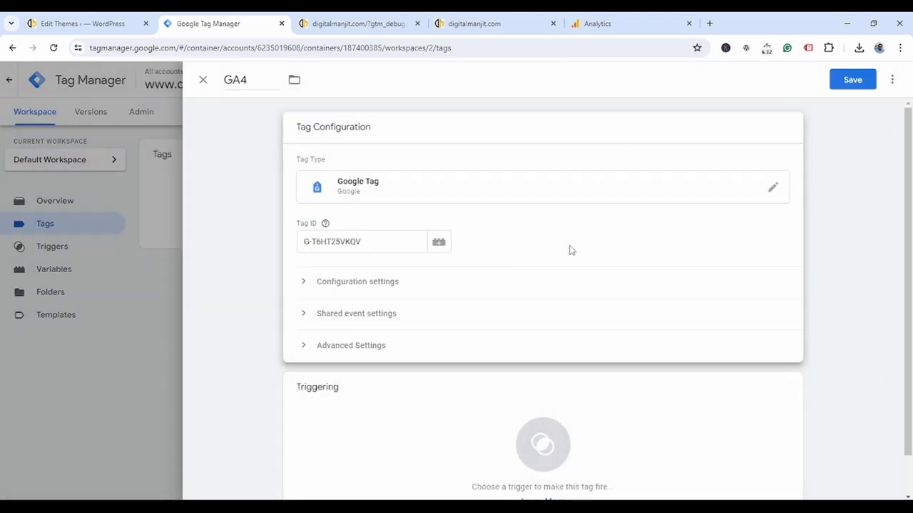
# Add the All Pages page view trigger to the GA4 tag and save the tag
pyautogui.click(487, 462)
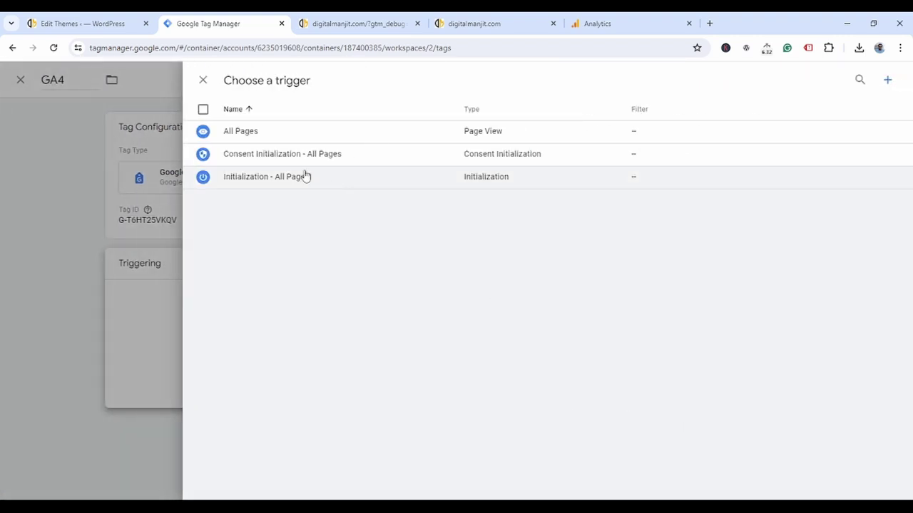
pyautogui.click(203, 133)
pyautogui.click(876, 80)
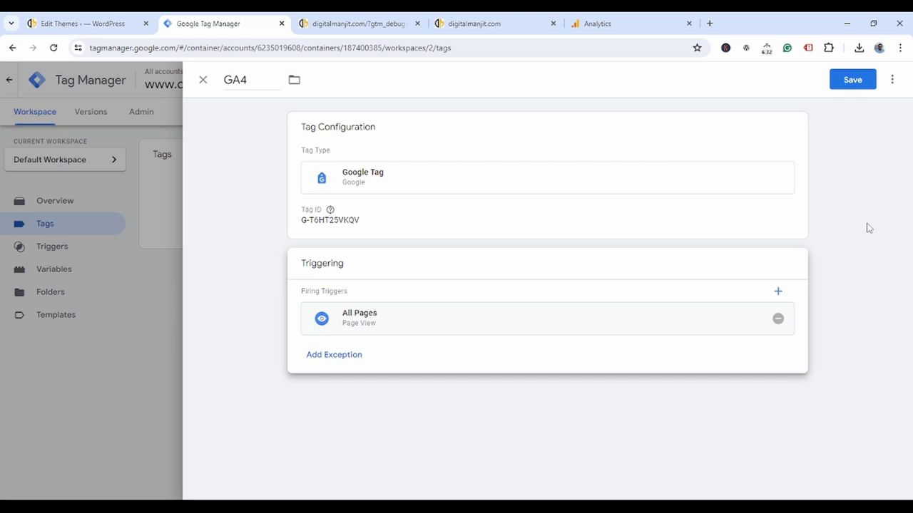
pyautogui.click(854, 80)
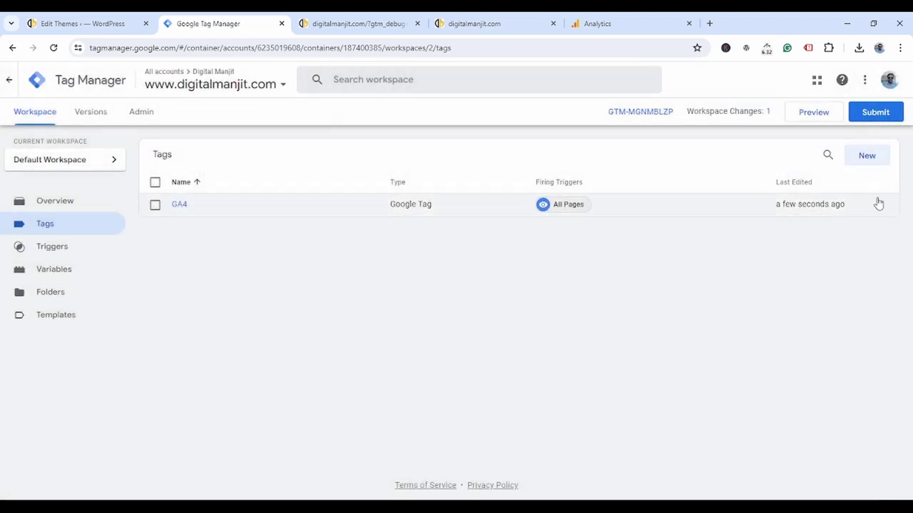
# Submit and publish the workspace changes to the Live environment without a version name or description, and close the version summary
pyautogui.click(875, 113)
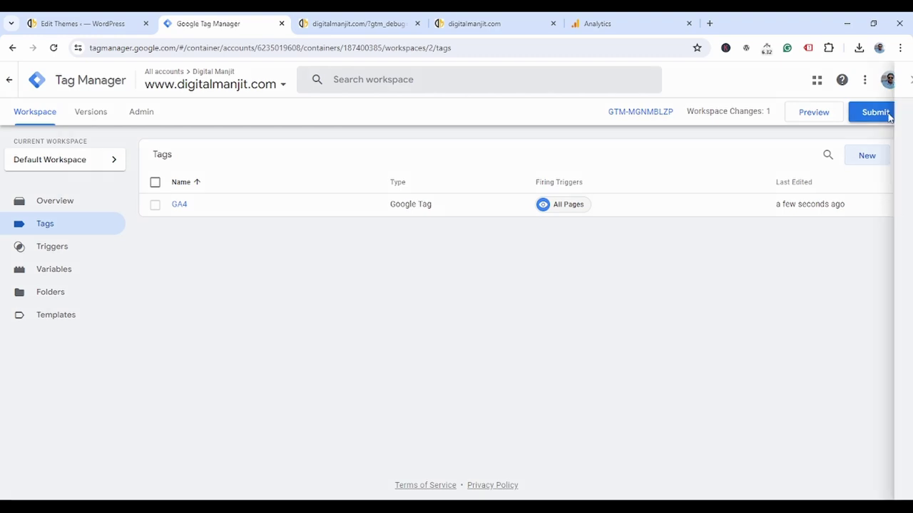
pyautogui.scroll(-1, 642, 342)
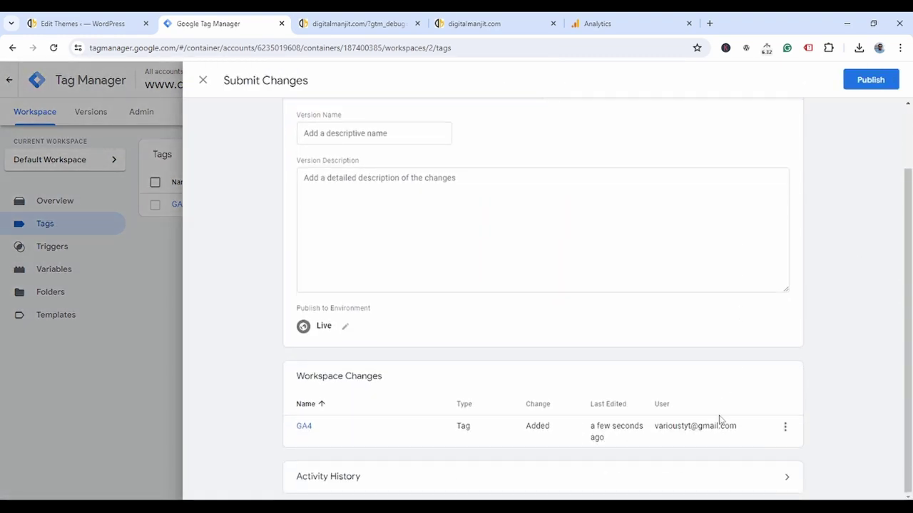
pyautogui.click(877, 81)
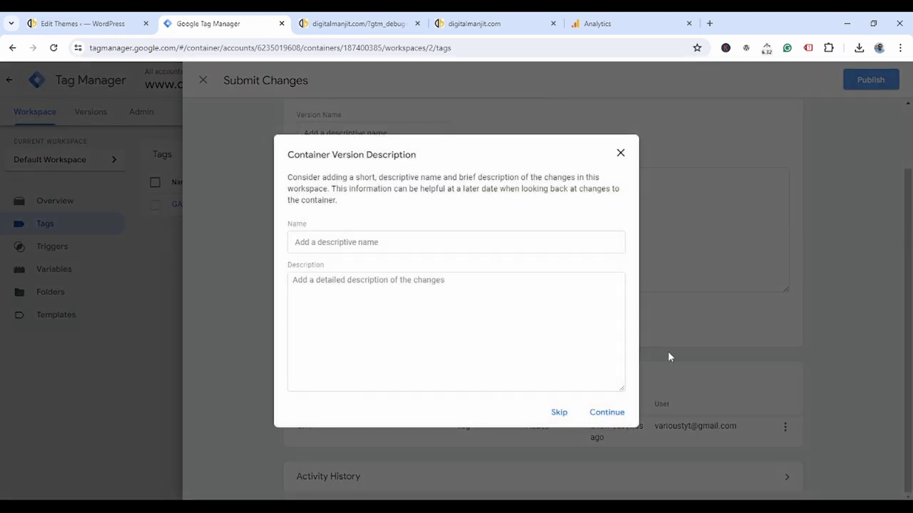
pyautogui.click(608, 414)
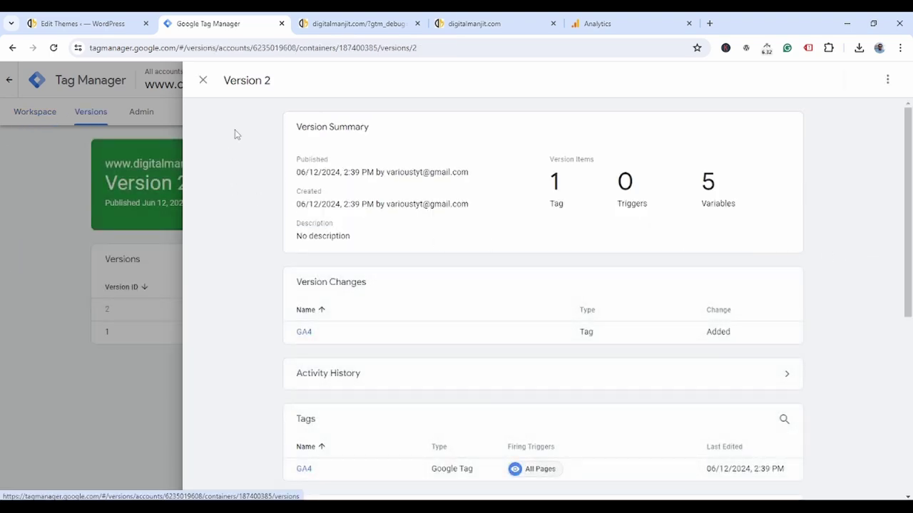
pyautogui.click(202, 80)
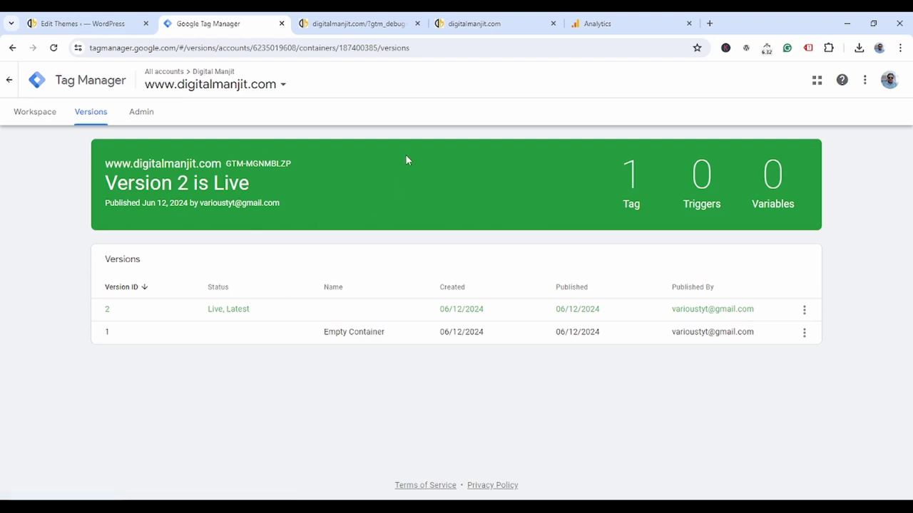
# Switch to Google Analytics, close the web stream details, and finish the data collection setup through to the Home page
pyautogui.click(603, 26)
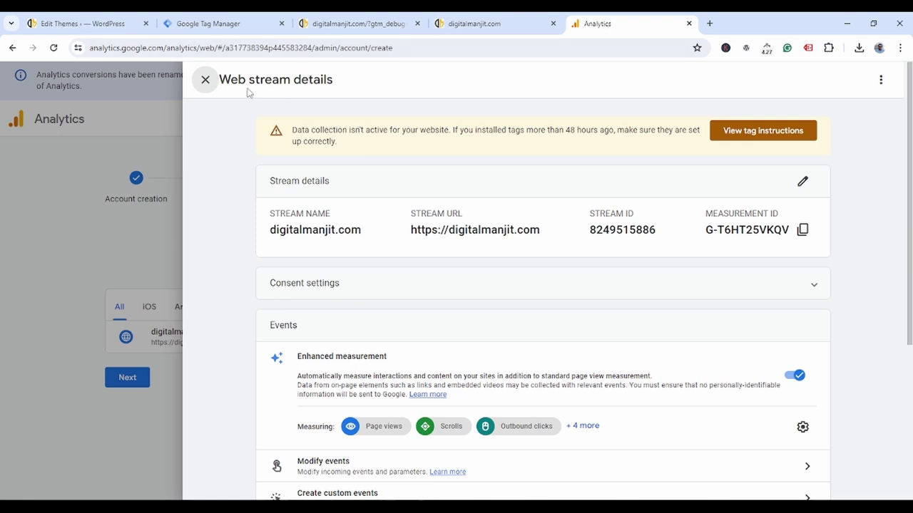
pyautogui.click(205, 79)
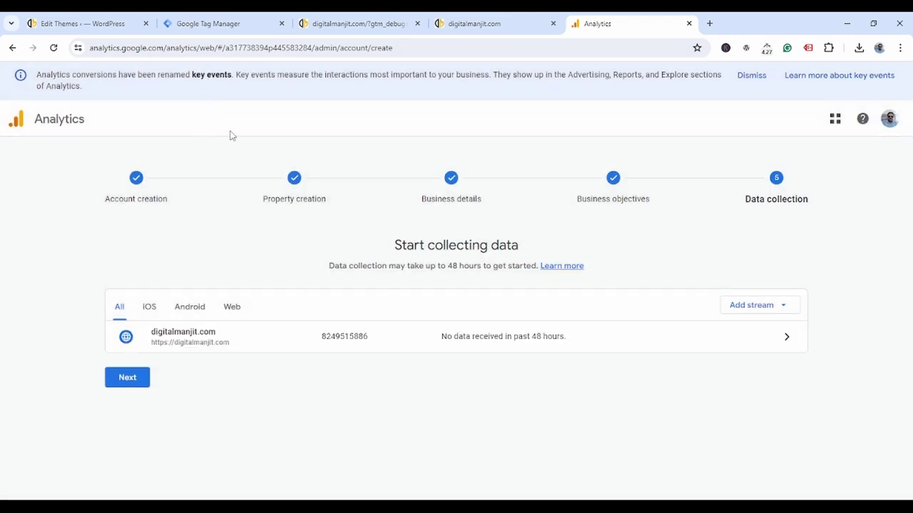
pyautogui.click(127, 385)
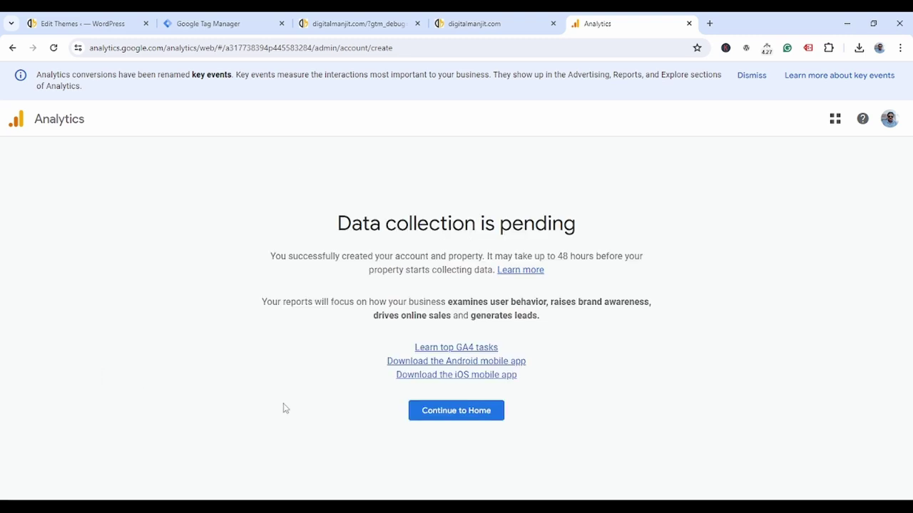
pyautogui.scroll(-1, 592, 404)
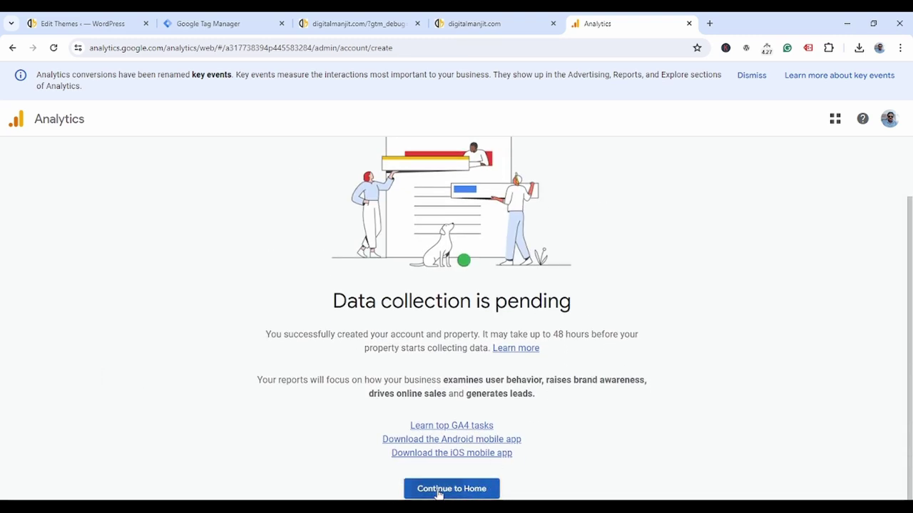
pyautogui.click(469, 491)
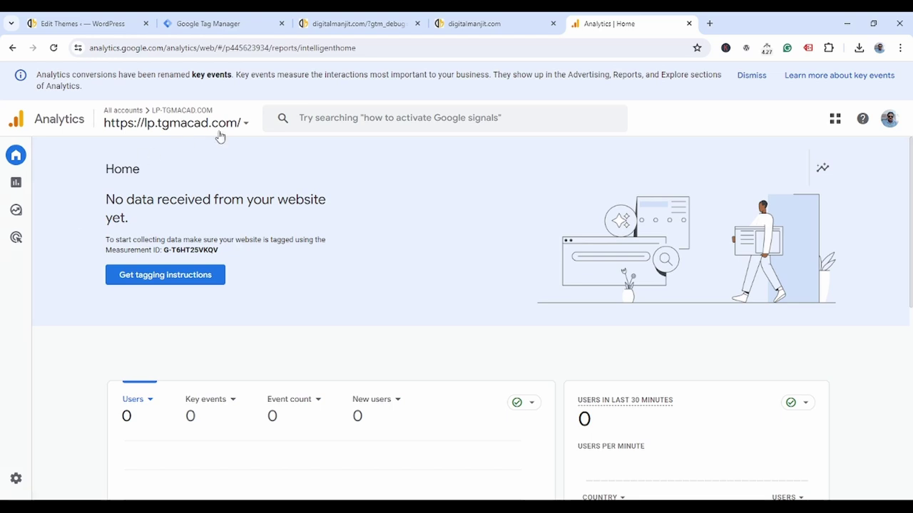
pyautogui.click(244, 125)
pyautogui.click(528, 209)
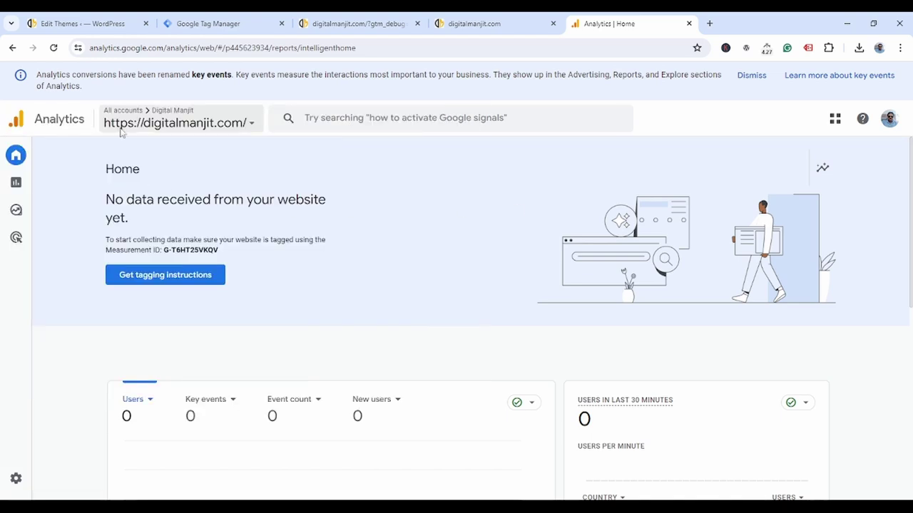
pyautogui.click(21, 480)
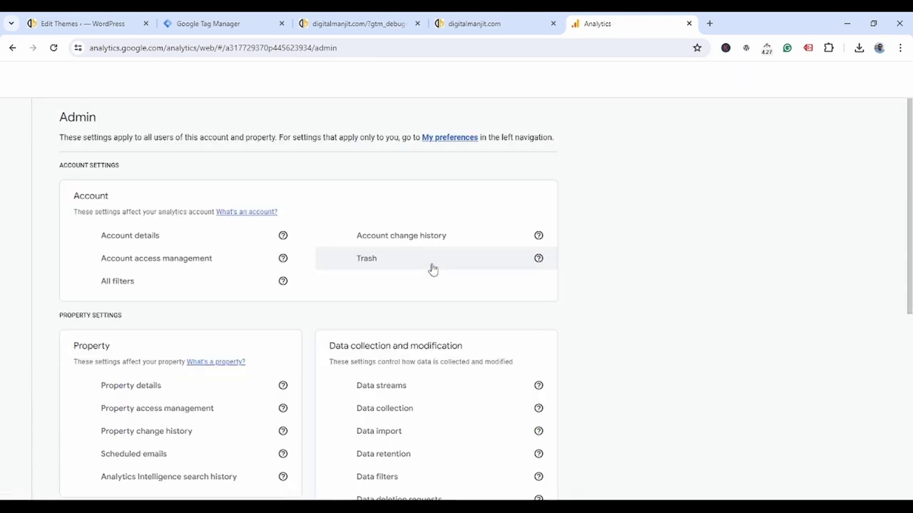
pyautogui.scroll(-3, 291, 264)
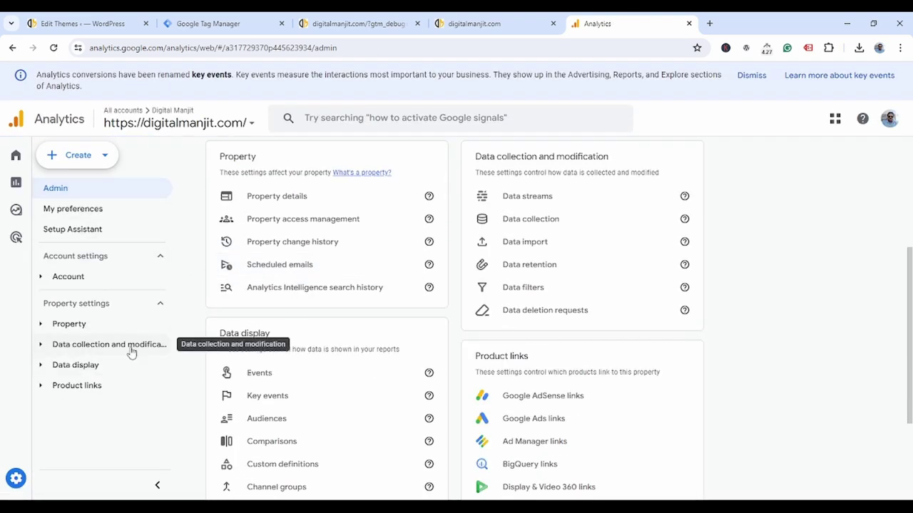
pyautogui.click(60, 348)
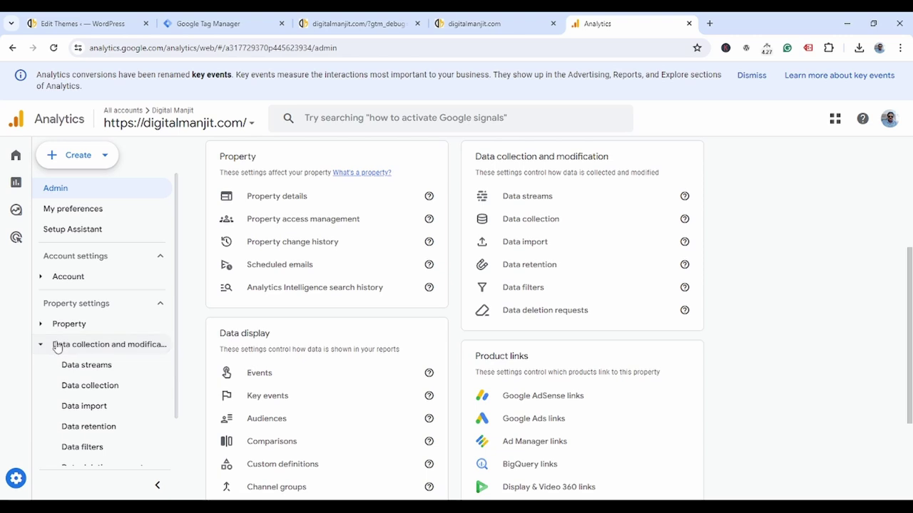
pyautogui.click(100, 393)
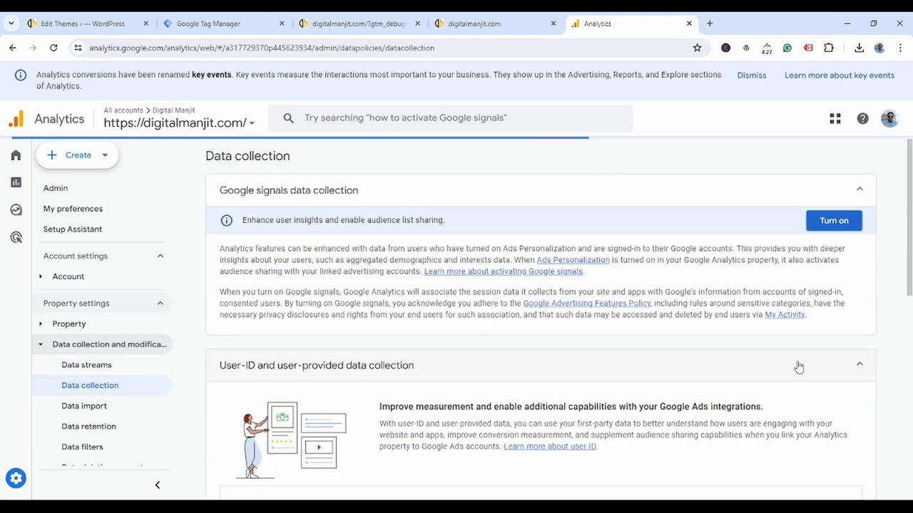
# Turn on Google signals data collection and user-provided data collection for the property
pyautogui.click(833, 221)
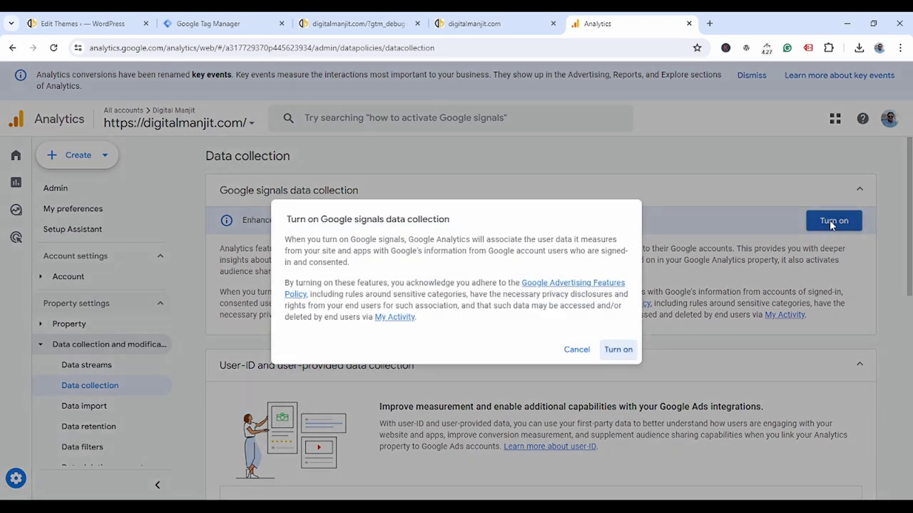
pyautogui.click(618, 350)
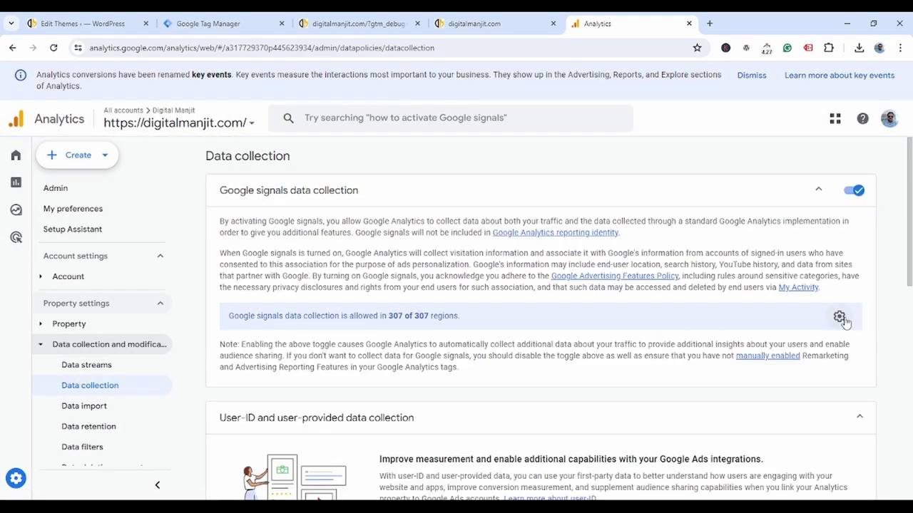
pyautogui.scroll(-3, 840, 320)
pyautogui.scroll(-3, 861, 323)
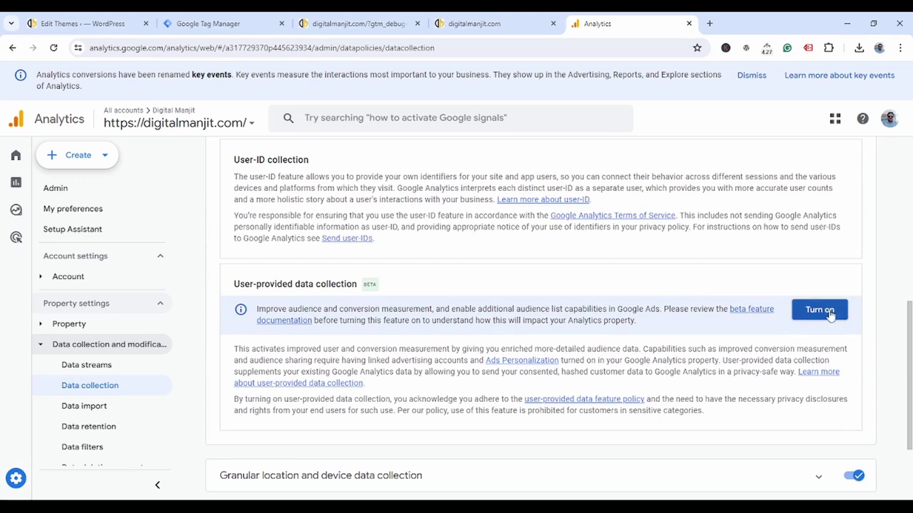
pyautogui.click(820, 310)
pyautogui.click(619, 408)
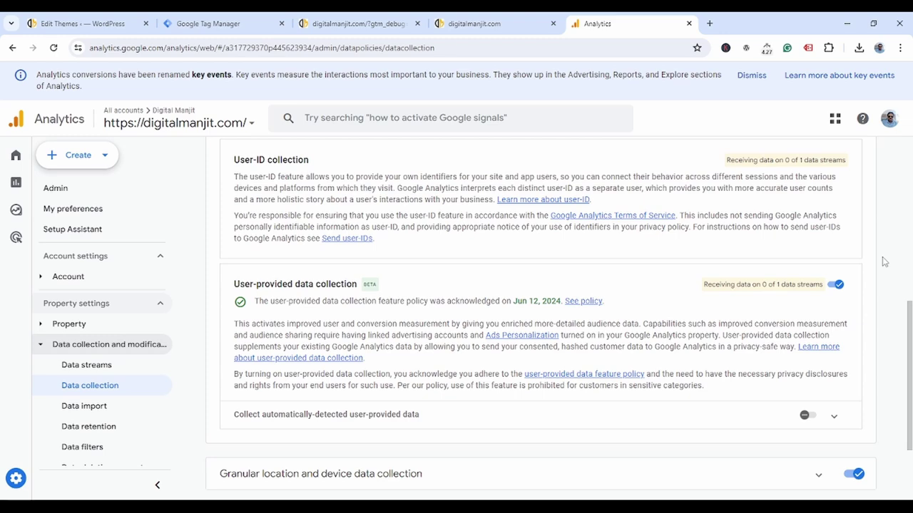
# Expand the granular location and ads personalization settings, and acknowledge the User Data Collection Acknowledgement
pyautogui.scroll(-2, 882, 261)
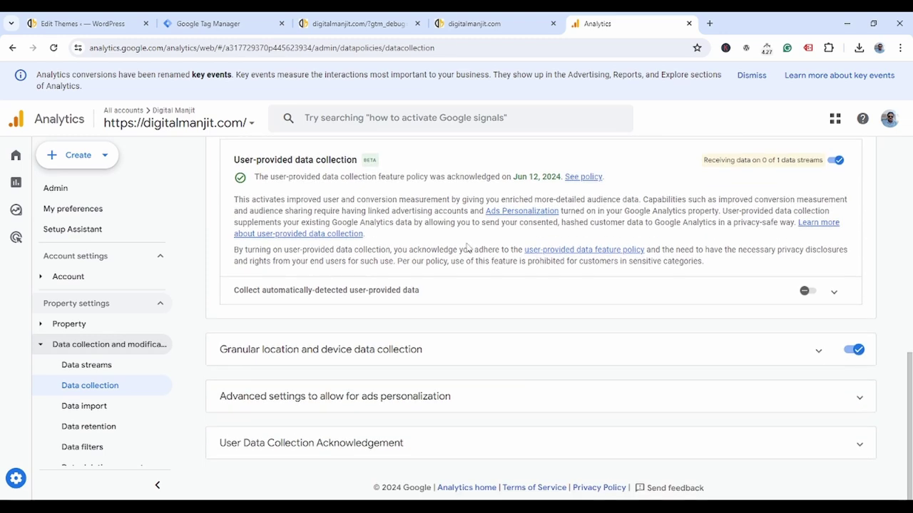
pyautogui.click(549, 363)
pyautogui.scroll(-2, 727, 312)
pyautogui.click(546, 395)
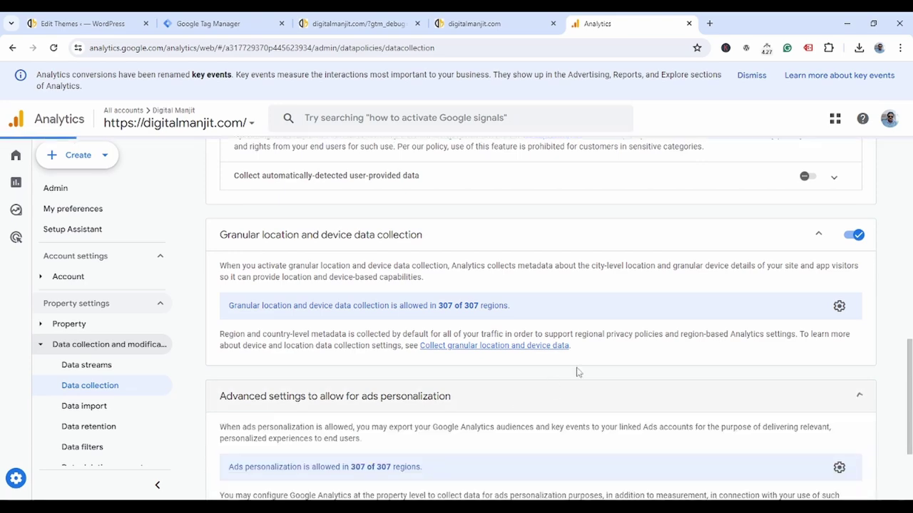
pyautogui.scroll(-2, 662, 390)
pyautogui.click(489, 456)
pyautogui.scroll(-1, 489, 457)
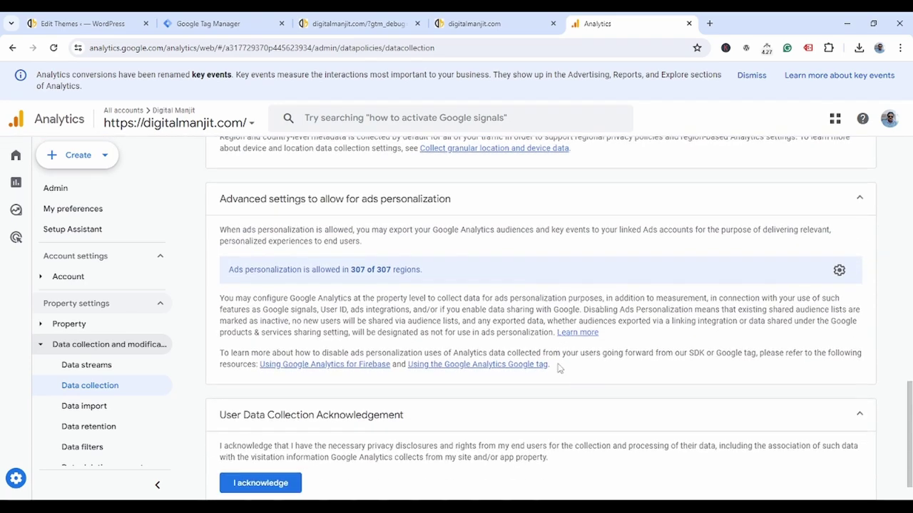
pyautogui.click(271, 438)
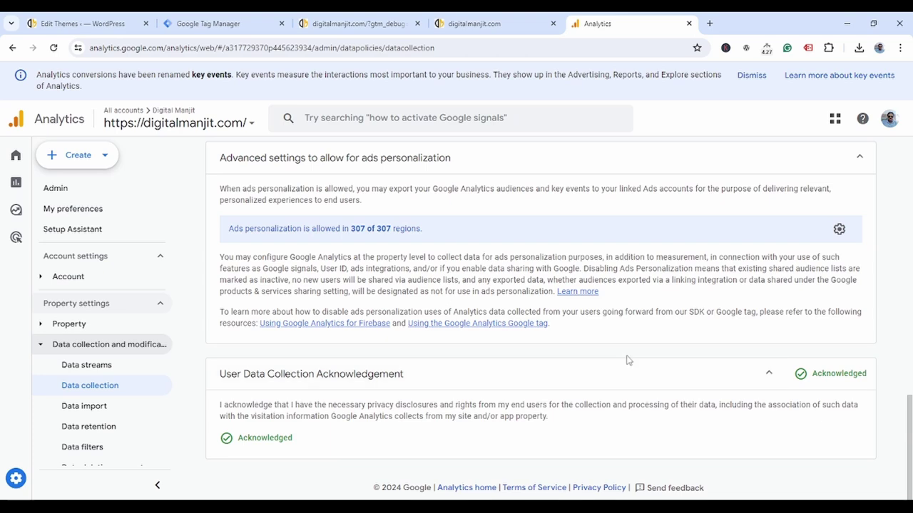
# Open the Reports snapshot, check the digitalmanjit.com site, and return to examine the snapshot's report cards
pyautogui.scroll(15, 628, 360)
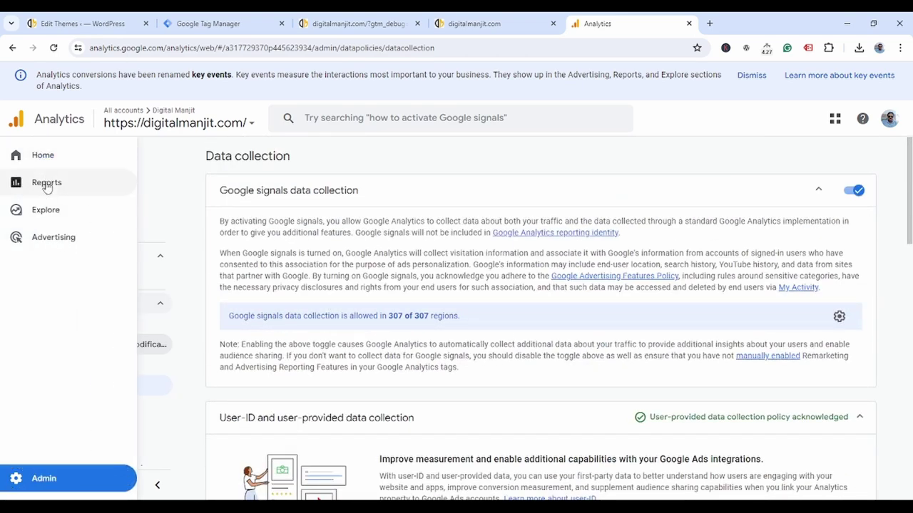
pyautogui.click(45, 183)
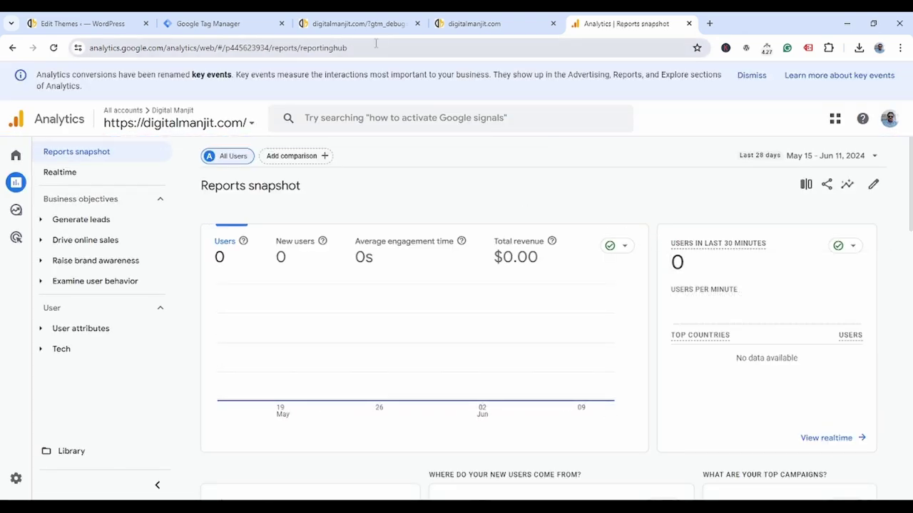
pyautogui.click(468, 24)
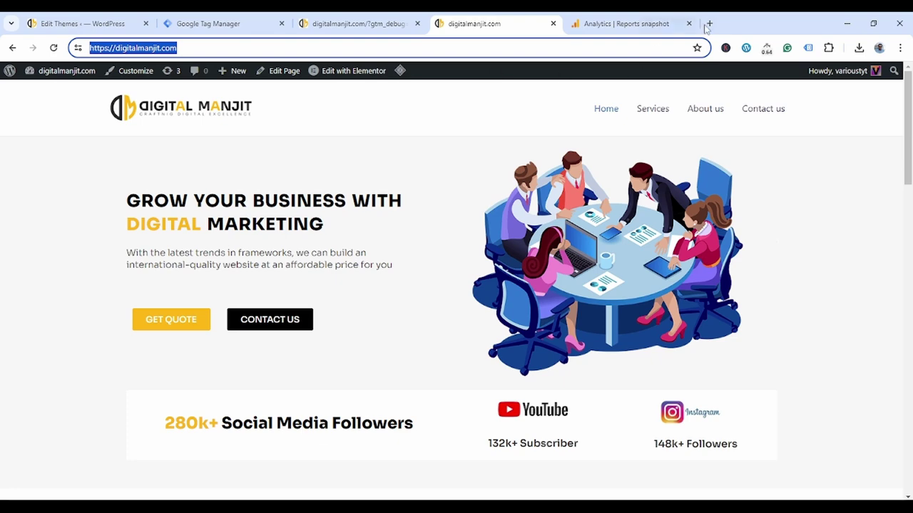
pyautogui.hotkey('ctrl', 'Tab')
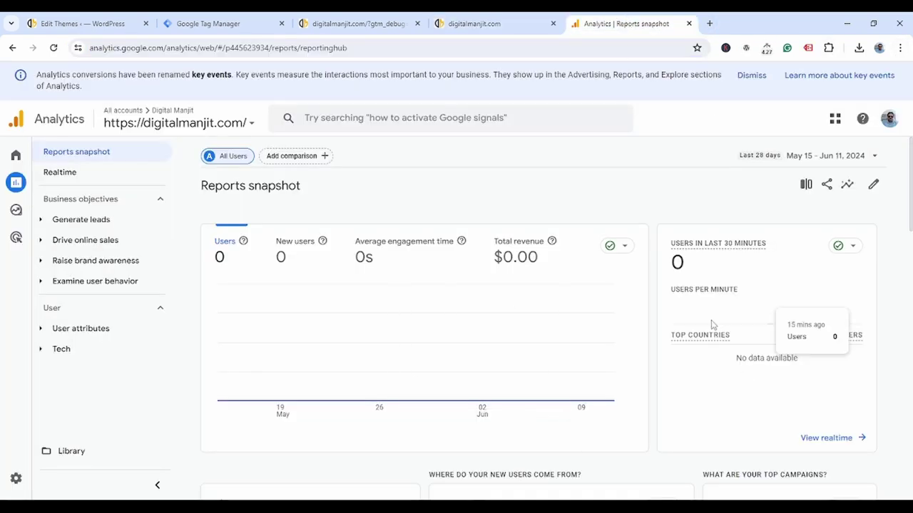
pyautogui.scroll(-6, 495, 347)
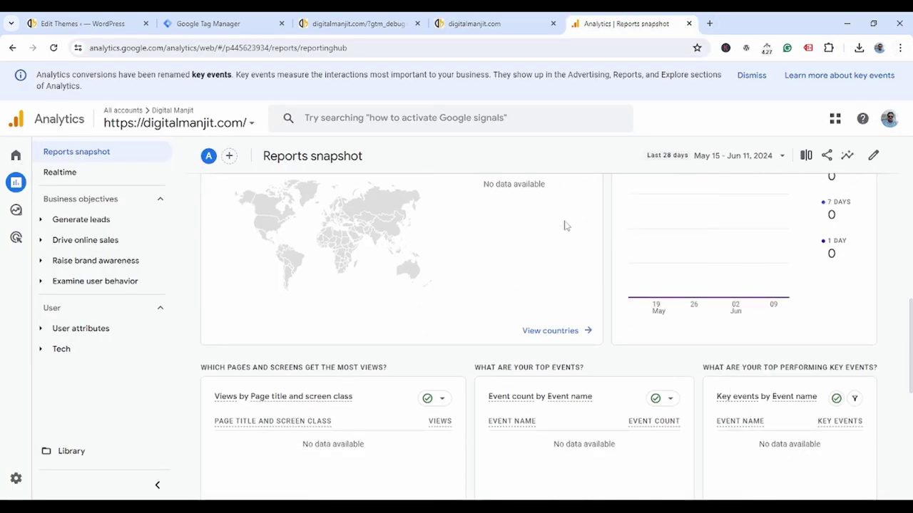
# Open the Realtime overview report and examine its active-user map and the source, audience and page view cards
pyautogui.scroll(7, 698, 324)
pyautogui.scroll(3, 499, 307)
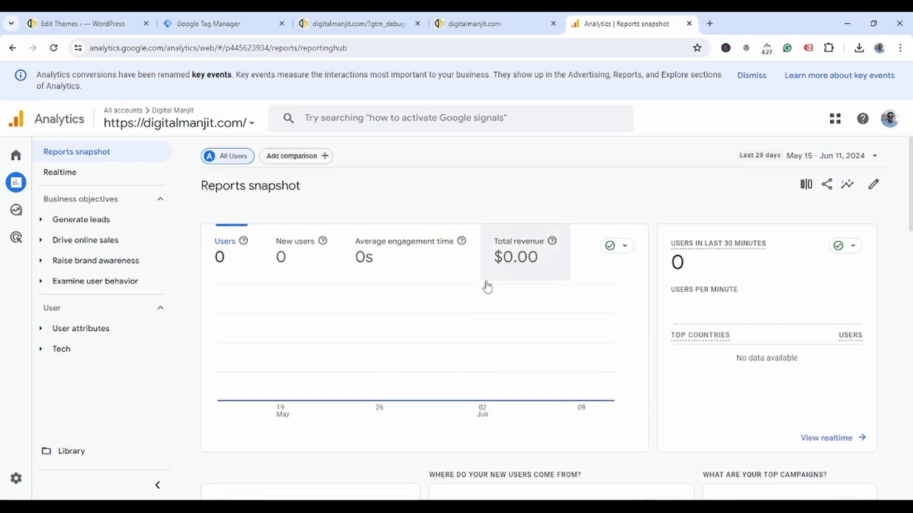
pyautogui.click(59, 174)
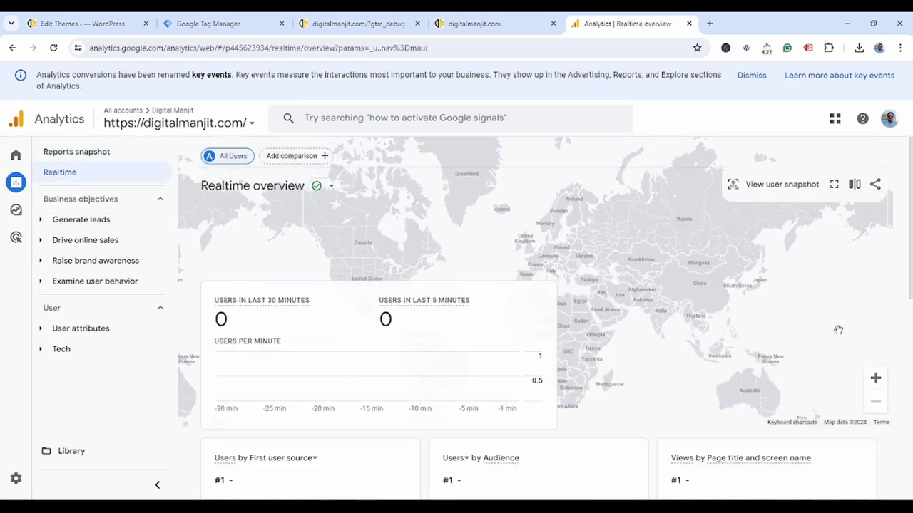
pyautogui.scroll(-3, 837, 328)
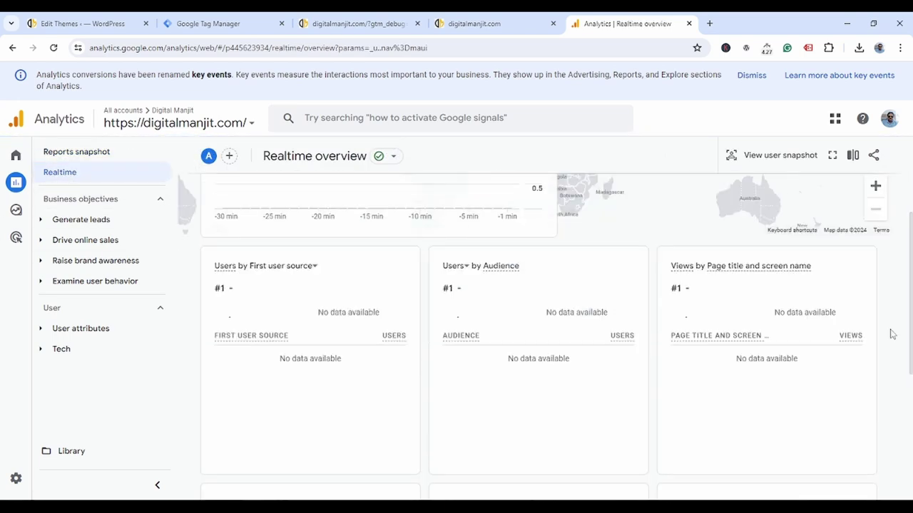
pyautogui.click(485, 23)
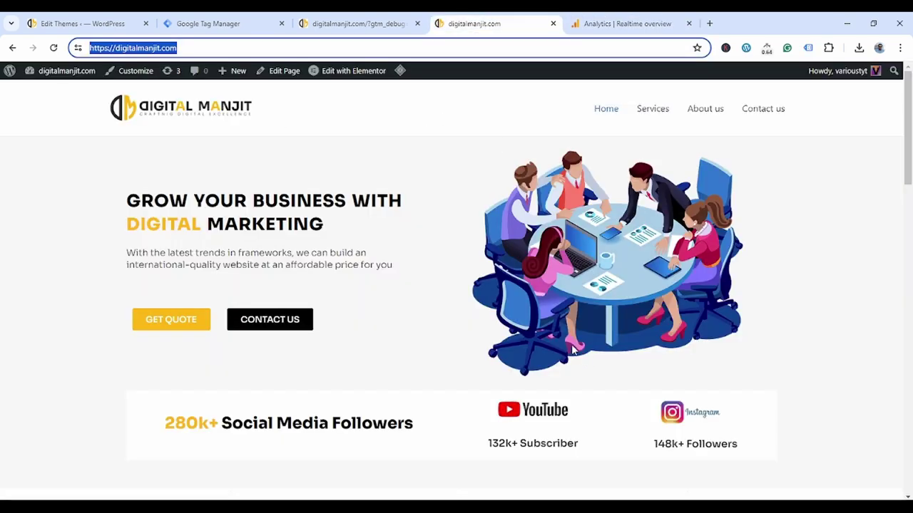
pyautogui.click(617, 23)
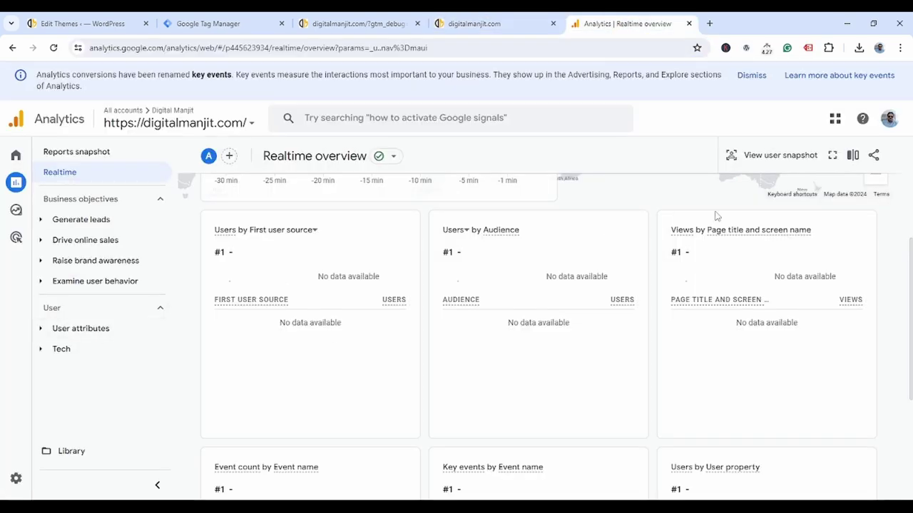
pyautogui.click(899, 47)
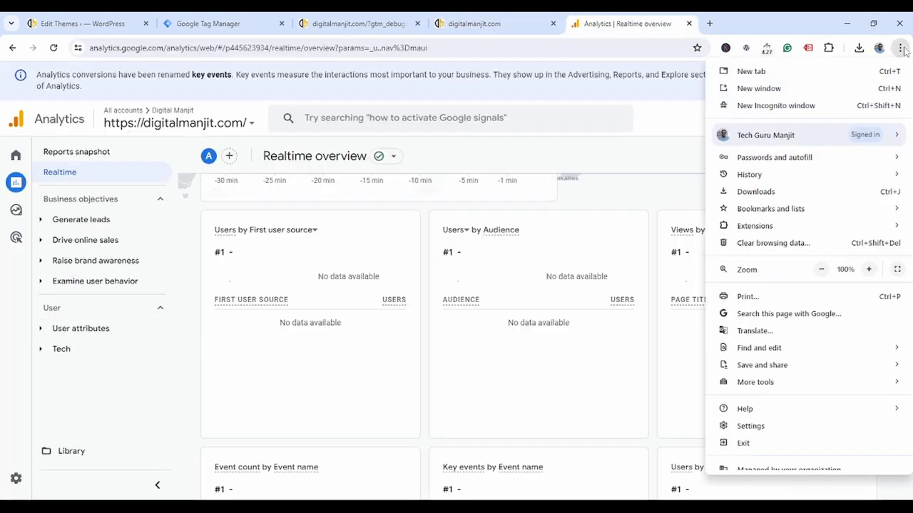
pyautogui.click(782, 113)
pyautogui.write('https://digitalmanjit.com/')
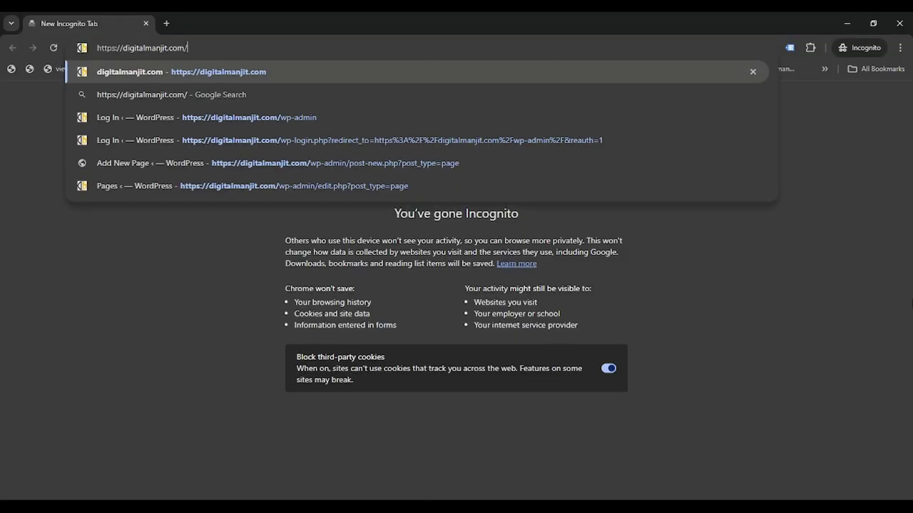
pyautogui.press('Return')
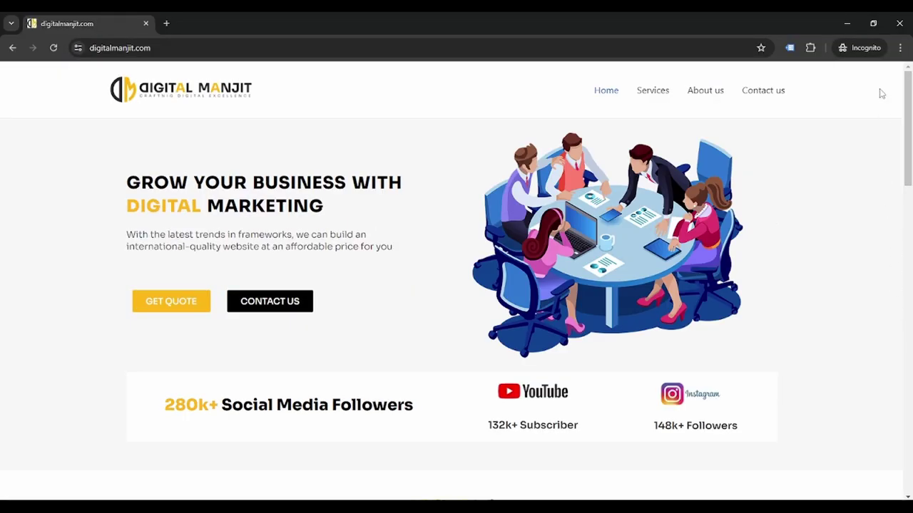
# Minimize the Incognito window and check the Realtime overview in Analytics for the new visit
pyautogui.click(849, 24)
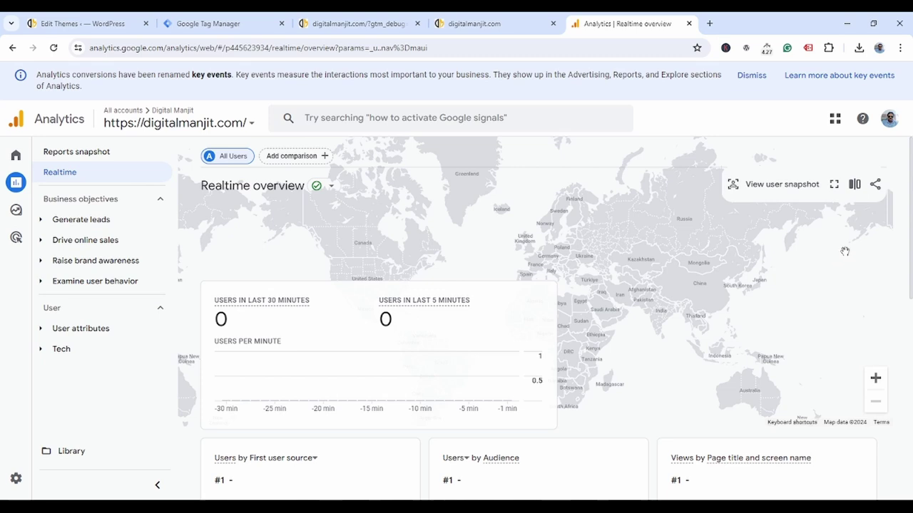
pyautogui.scroll(-3, 723, 426)
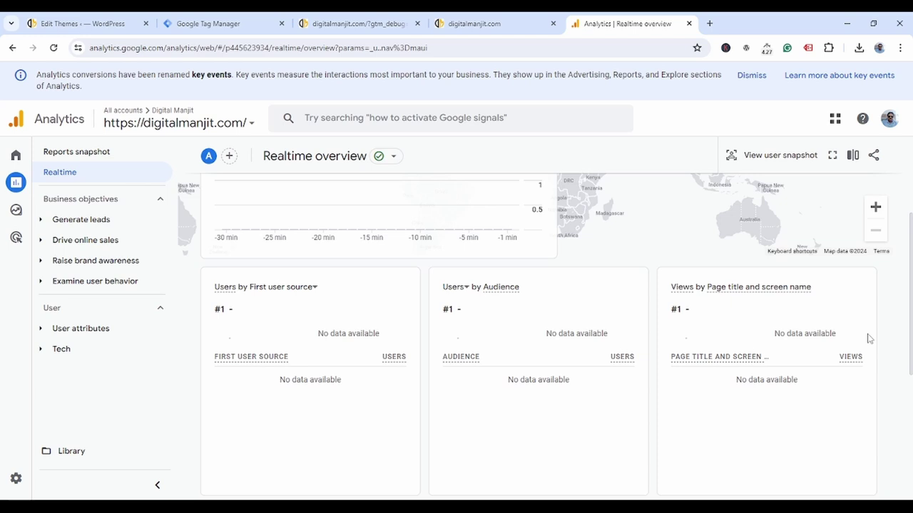
pyautogui.scroll(3, 911, 388)
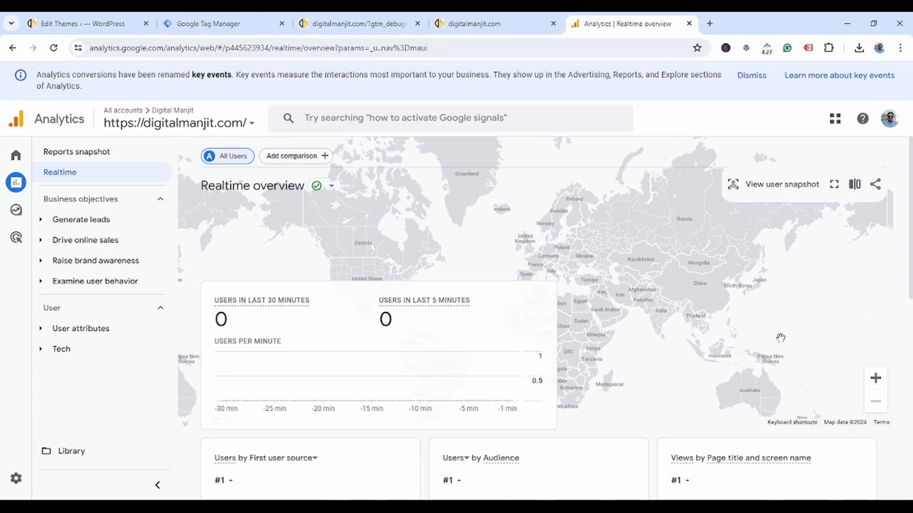
pyautogui.scroll(-3, 856, 323)
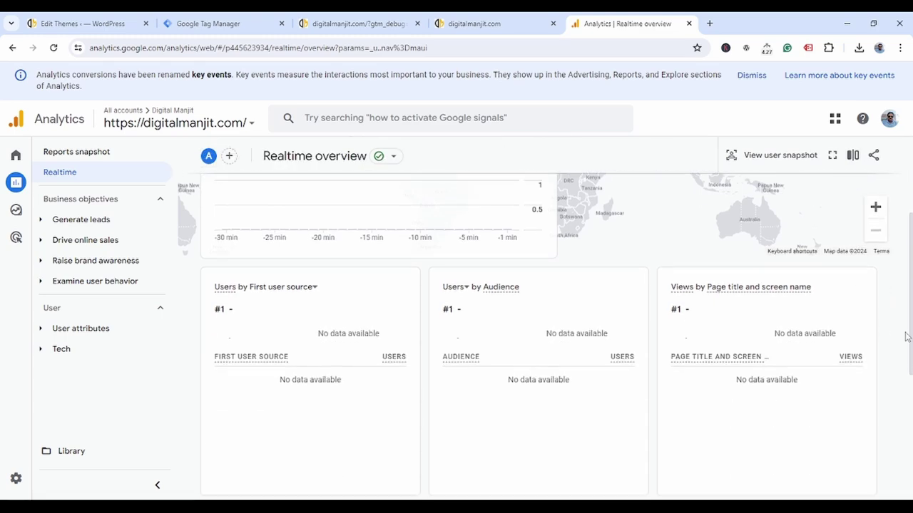
pyautogui.scroll(3, 907, 336)
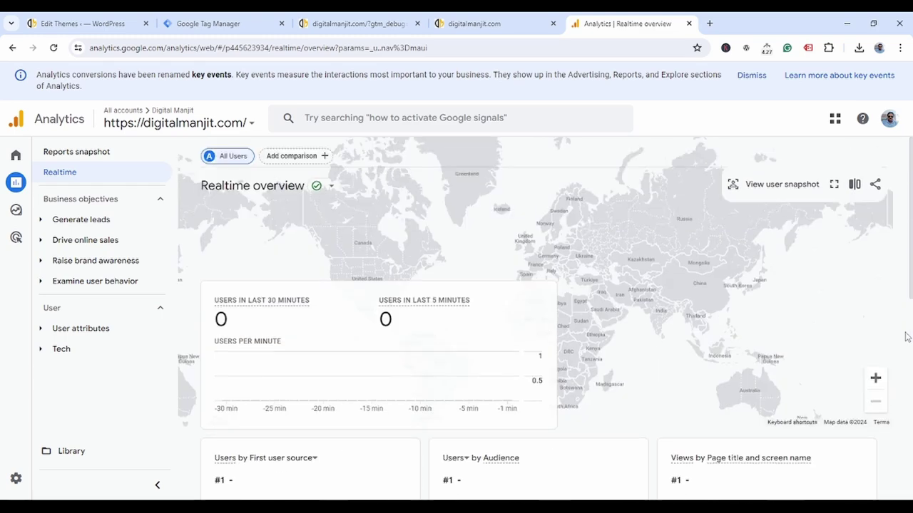
pyautogui.scroll(-3, 855, 323)
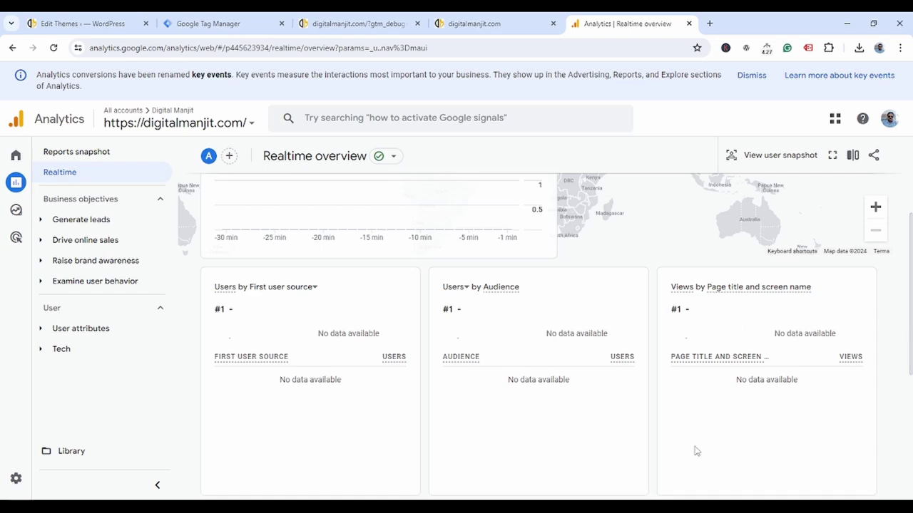
# Check the Incognito page's tags with Tag Assistant Legacy, close that window and return to the top of the Realtime overview
pyautogui.click(355, 462)
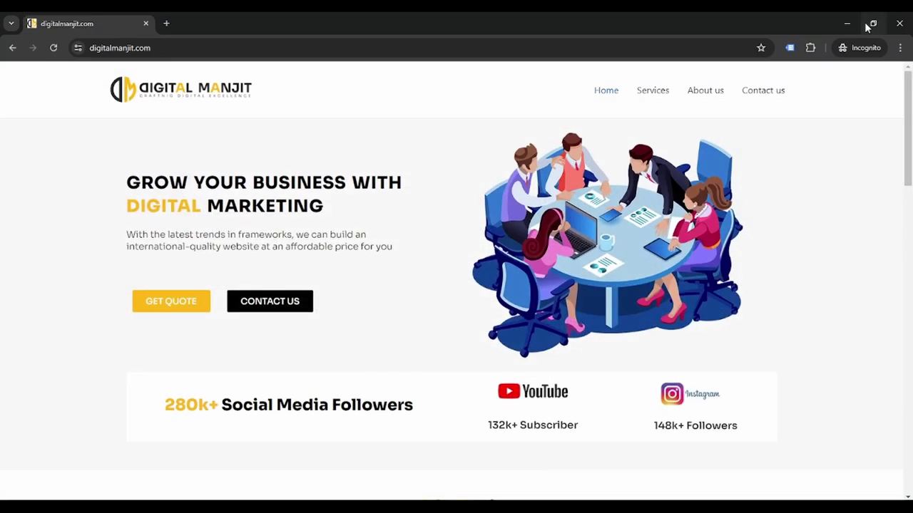
pyautogui.click(790, 48)
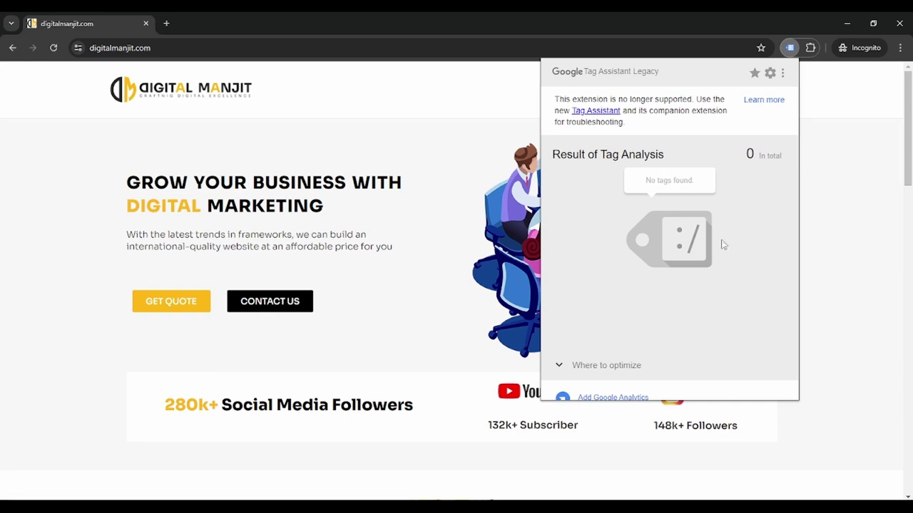
pyautogui.click(899, 23)
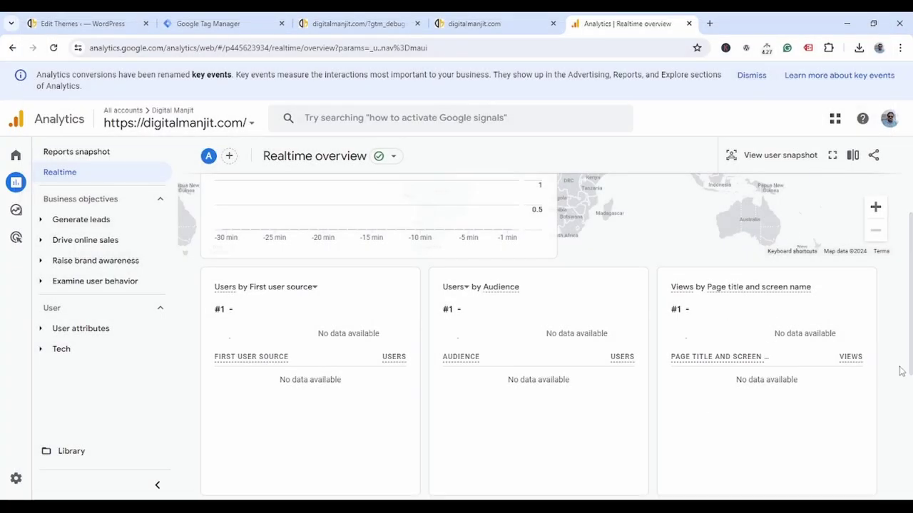
pyautogui.scroll(3, 900, 371)
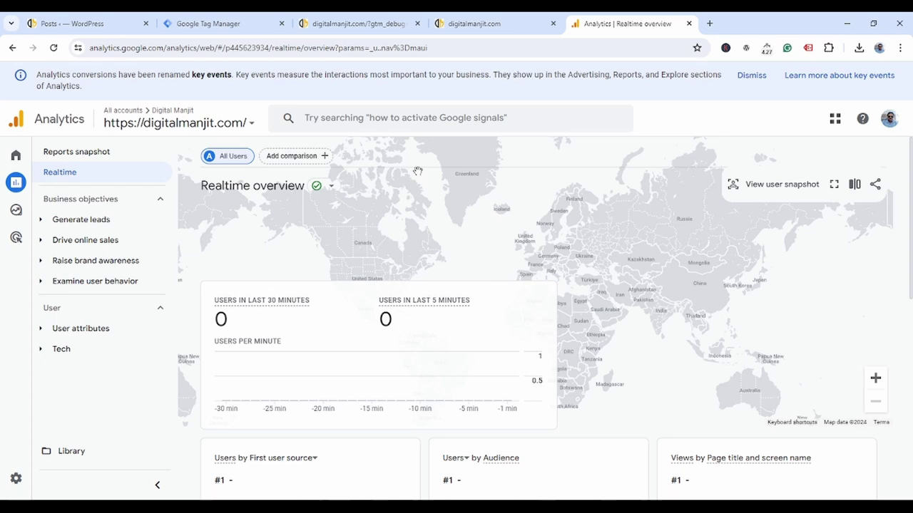